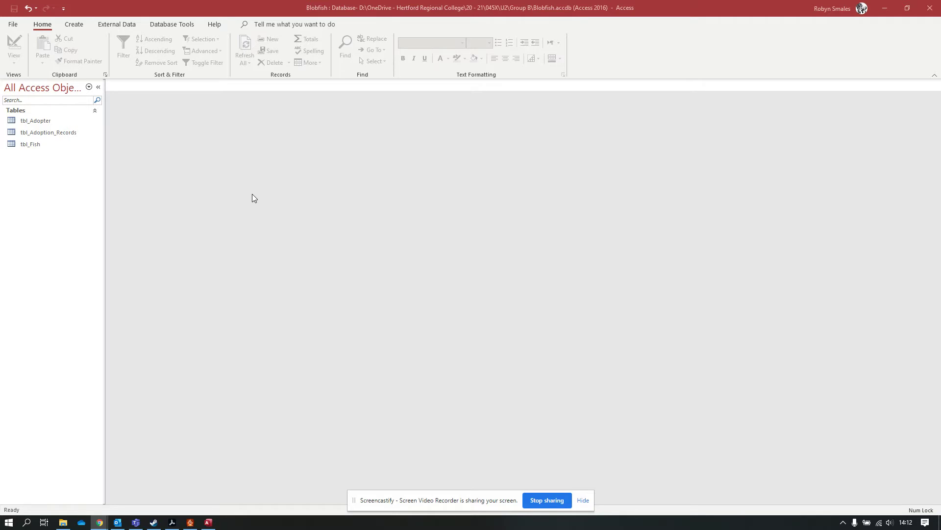
- Switch to the Create ribbon in the Blobfish database to make a new object
{"action": "left_click", "coordinate": [74, 26]}
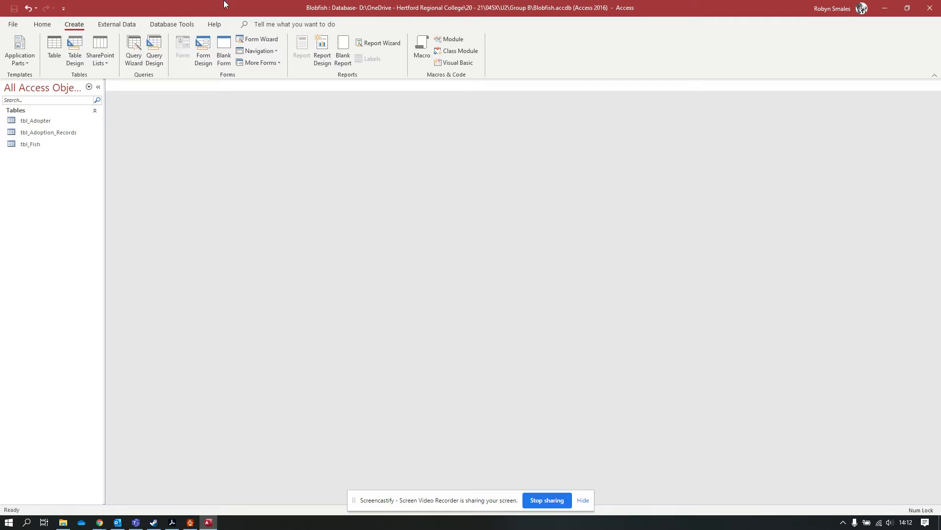
- Start a new blank query in Design view
{"action": "left_click", "coordinate": [155, 43]}
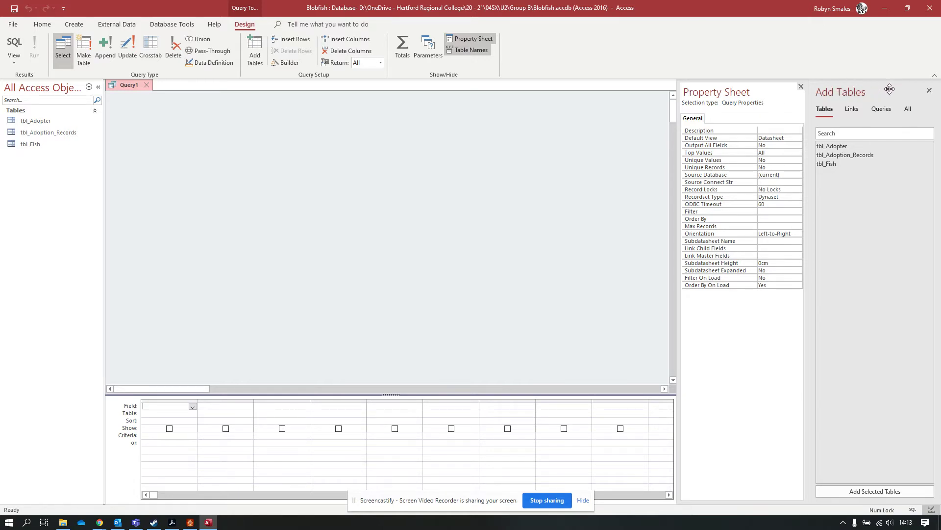
{"action": "right_click", "coordinate": [372, 146]}
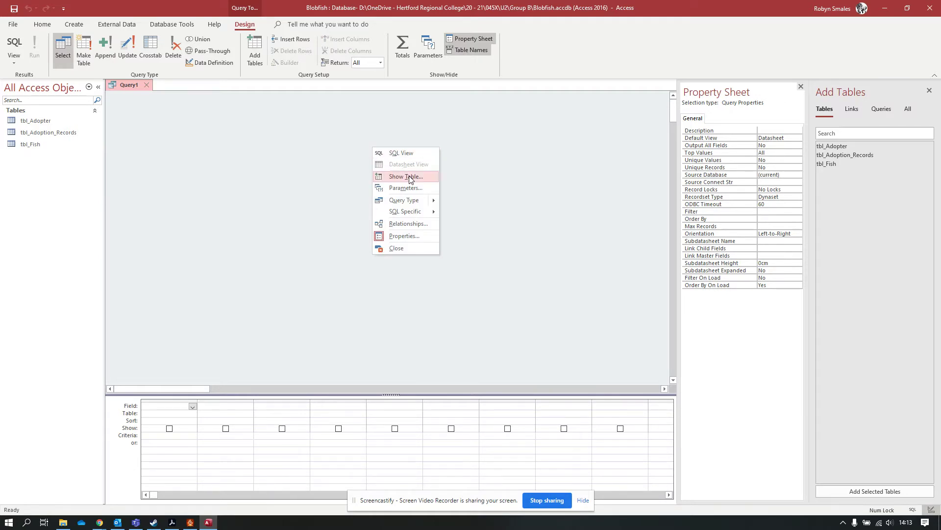
{"action": "left_click", "coordinate": [896, 225]}
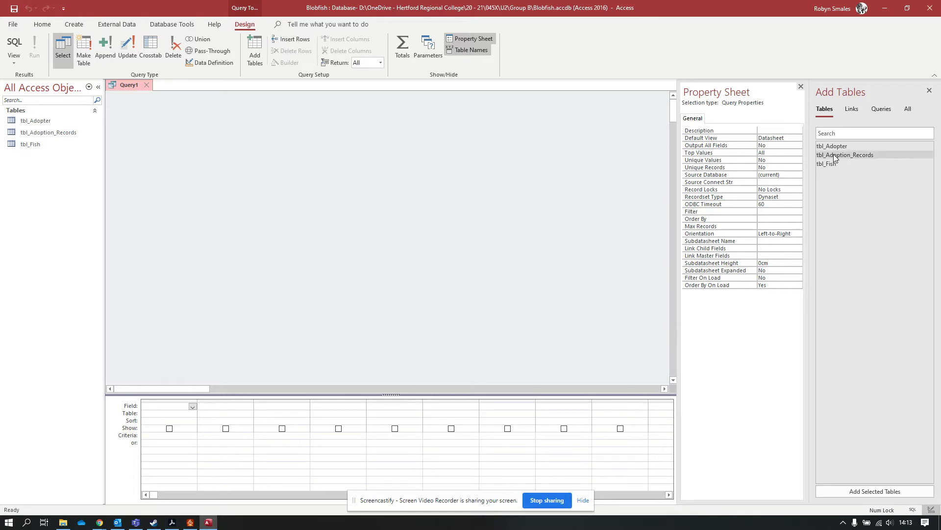
- Add tbl_Adoption_Records and tbl_Fish to the query, with tbl_Fish placed beside it
{"action": "left_click", "coordinate": [834, 154]}
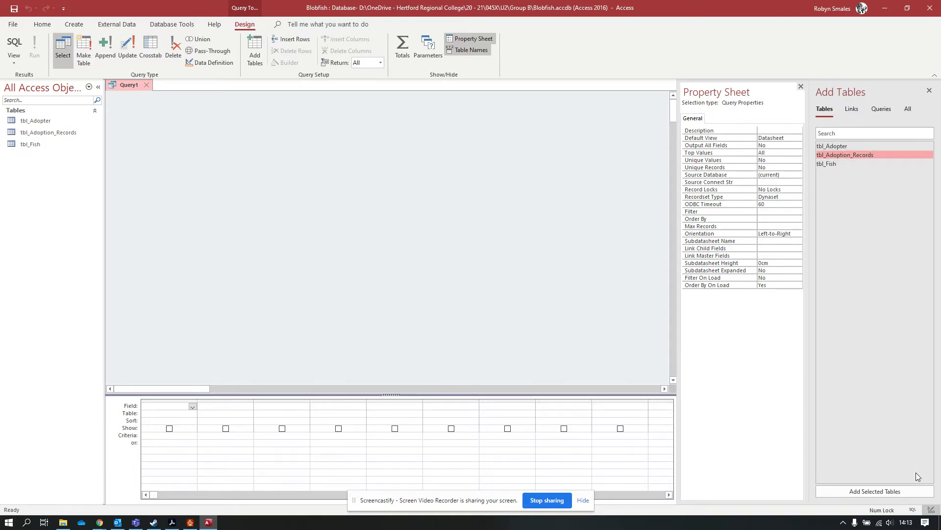
{"action": "left_click", "coordinate": [828, 164], "text": "ctrl"}
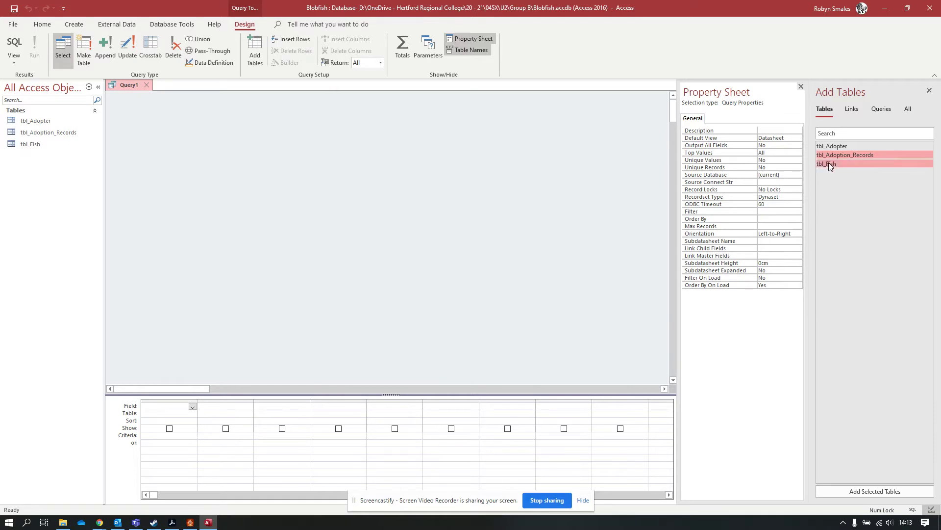
{"action": "left_click", "coordinate": [874, 491]}
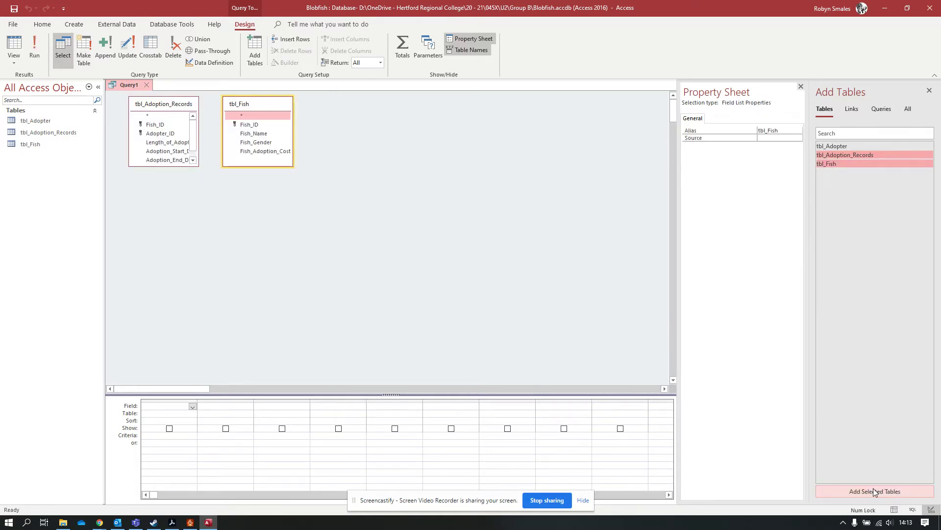
{"action": "left_click", "coordinate": [251, 104]}
{"action": "left_click_drag", "start_coordinate": [251, 104], "coordinate": [255, 103]}
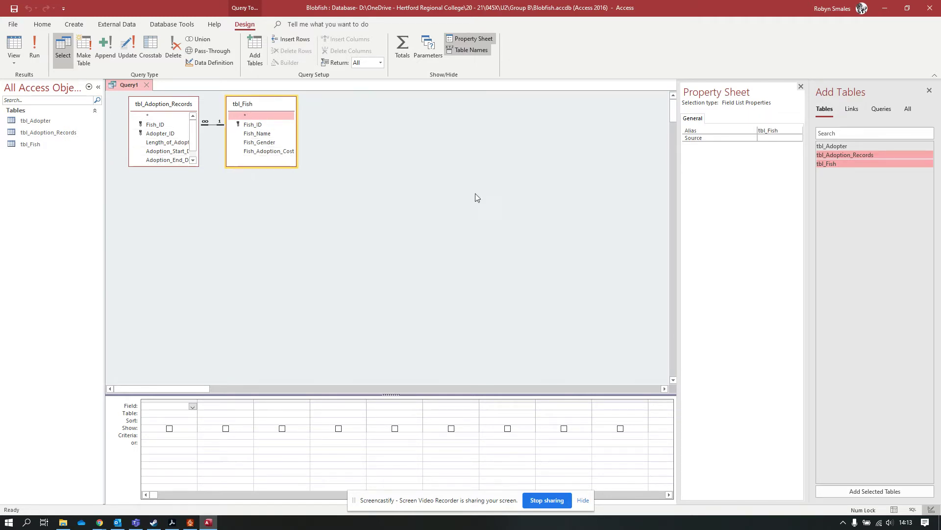
- Run the empty query, dismiss the missing-destination-field warning, and make the design grid taller
{"action": "left_click", "coordinate": [36, 46]}
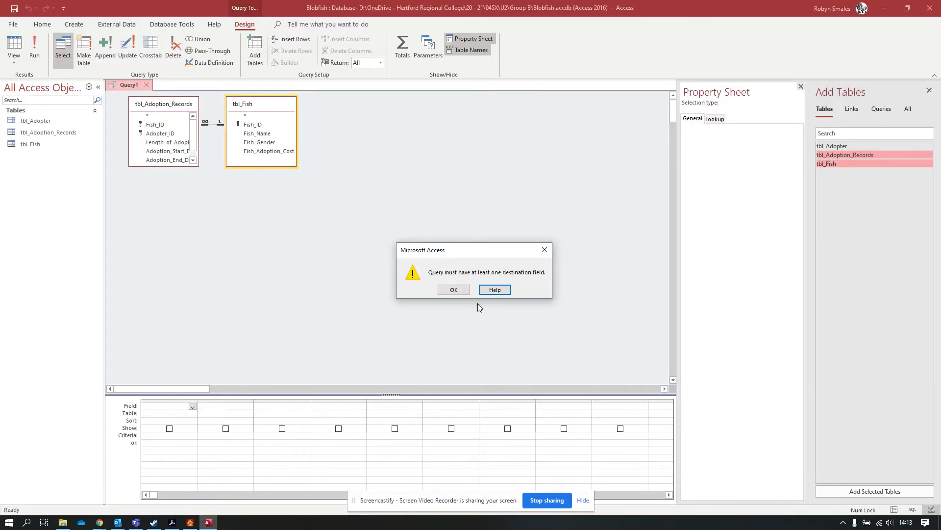
{"action": "left_click", "coordinate": [452, 290]}
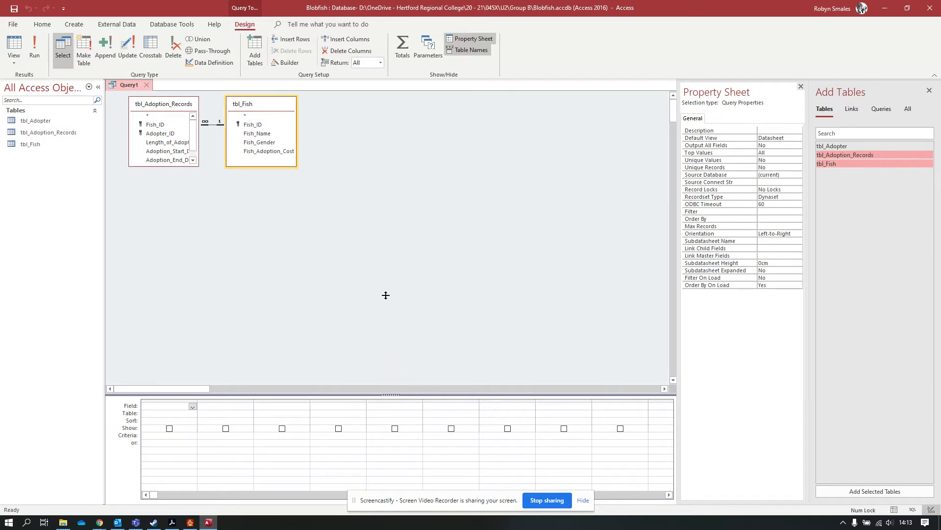
{"action": "left_click_drag", "start_coordinate": [381, 270], "coordinate": [383, 227]}
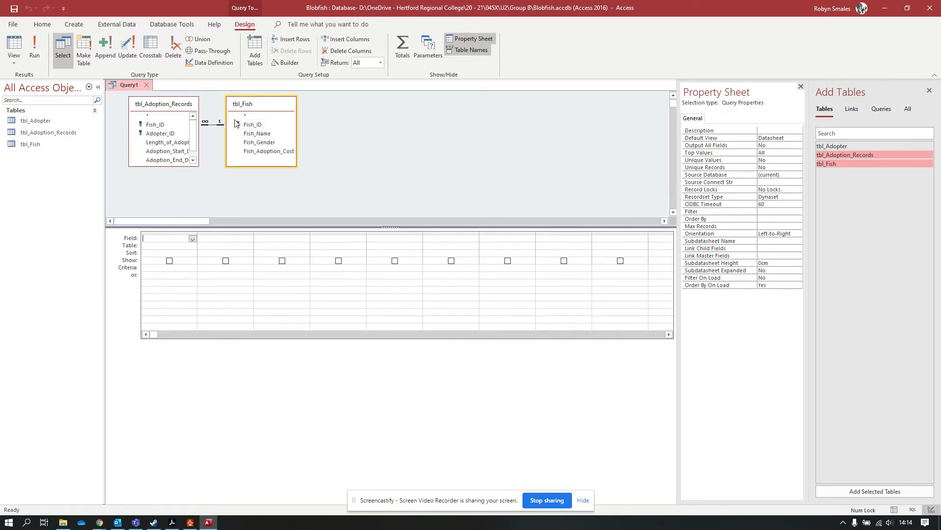
- Resize tbl_Adoption_Records to show all its fields and shift tbl_Fish right
{"action": "left_click_drag", "start_coordinate": [179, 167], "coordinate": [179, 186]}
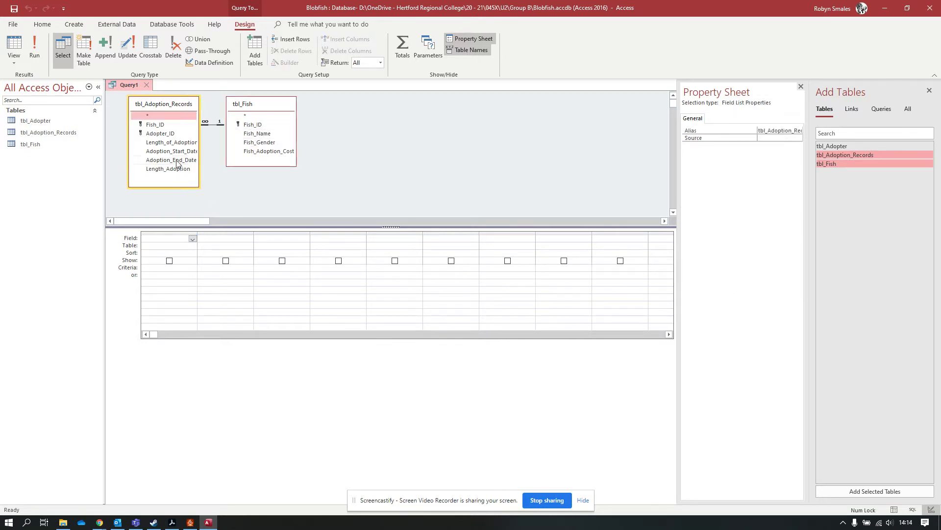
{"action": "left_click_drag", "start_coordinate": [199, 144], "coordinate": [209, 144]}
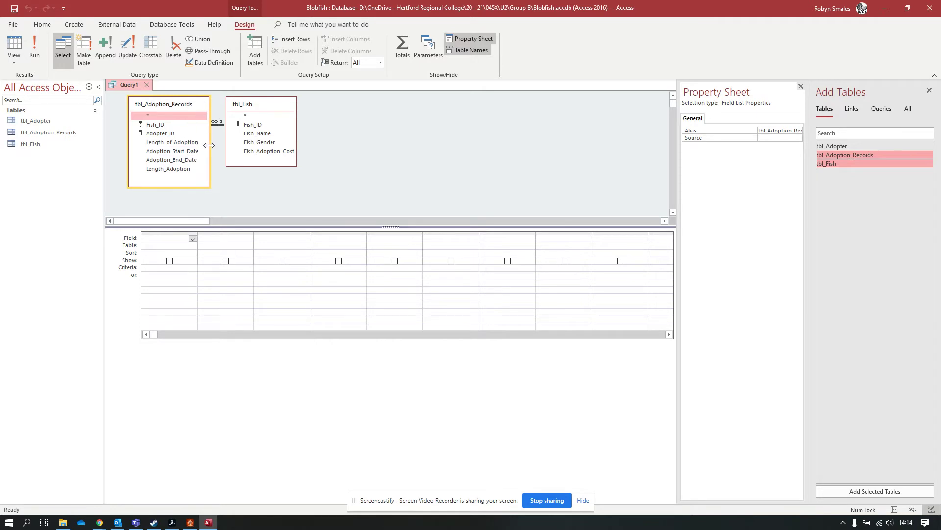
{"action": "left_click_drag", "start_coordinate": [251, 104], "coordinate": [264, 104]}
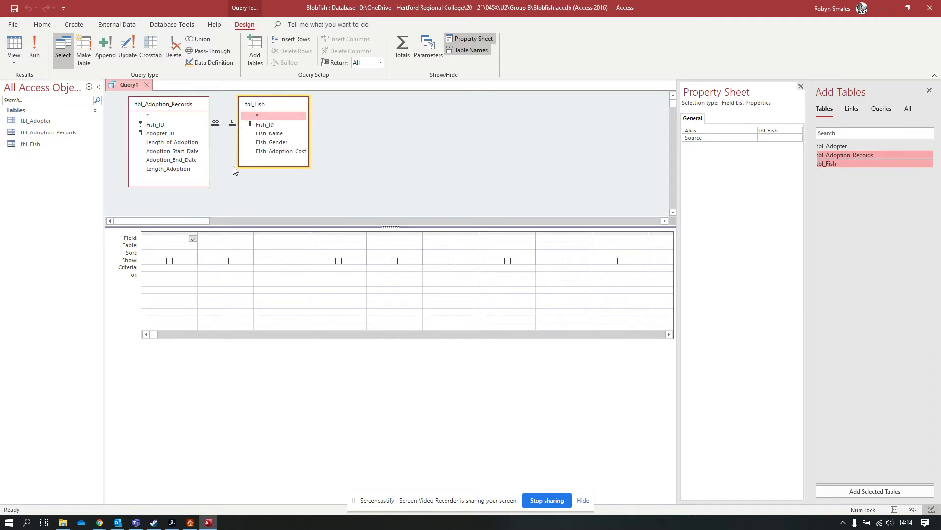
- Set the first grid column to Fish_Name from tbl_Fish
{"action": "left_click", "coordinate": [192, 239]}
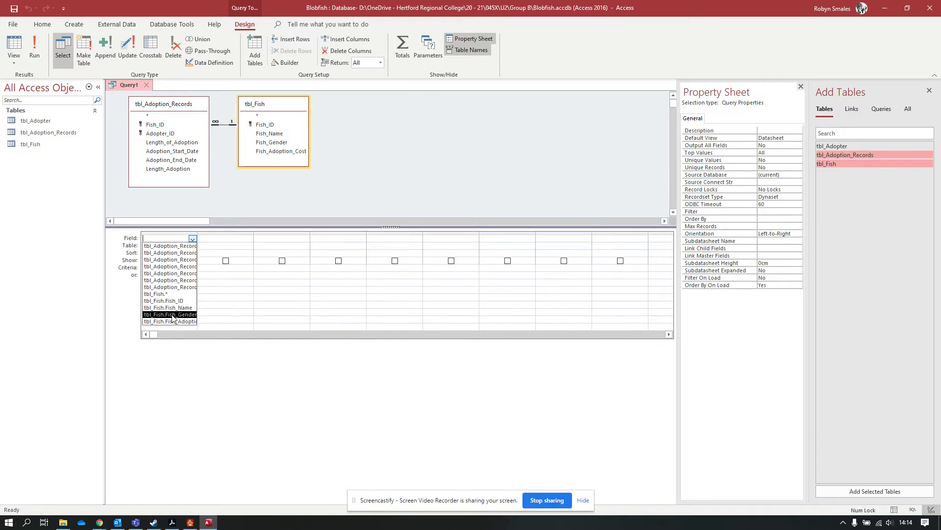
{"action": "left_click", "coordinate": [192, 239]}
{"action": "left_click", "coordinate": [169, 245]}
{"action": "left_click", "coordinate": [193, 246]}
{"action": "left_click", "coordinate": [173, 260]}
{"action": "left_click", "coordinate": [189, 241]}
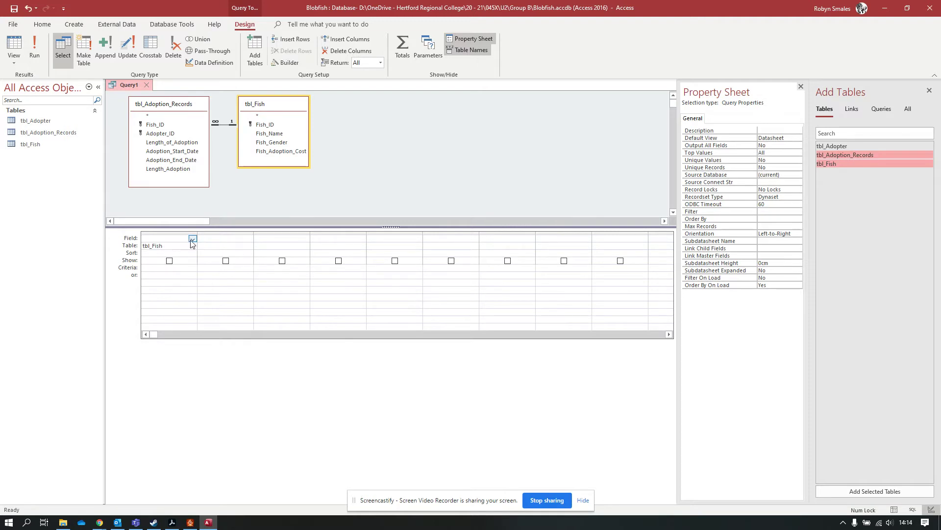
{"action": "left_click", "coordinate": [192, 239]}
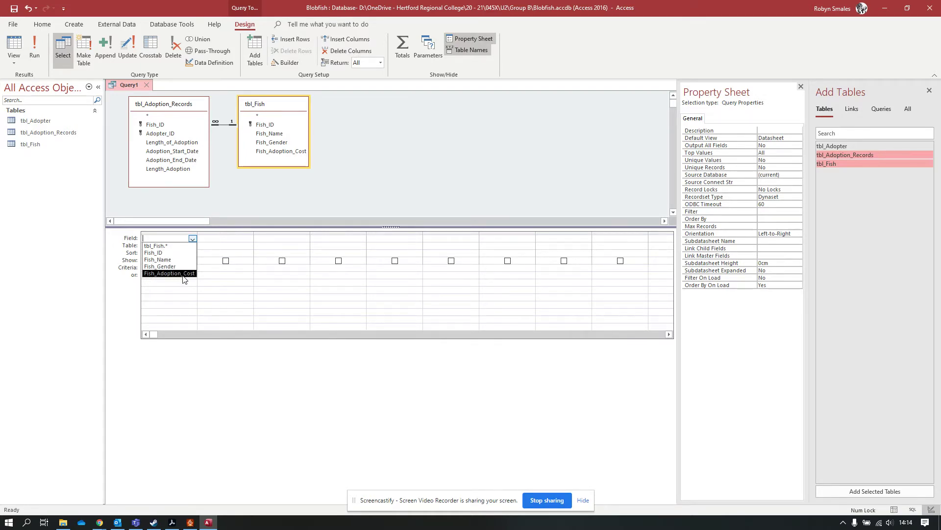
{"action": "left_click", "coordinate": [169, 260]}
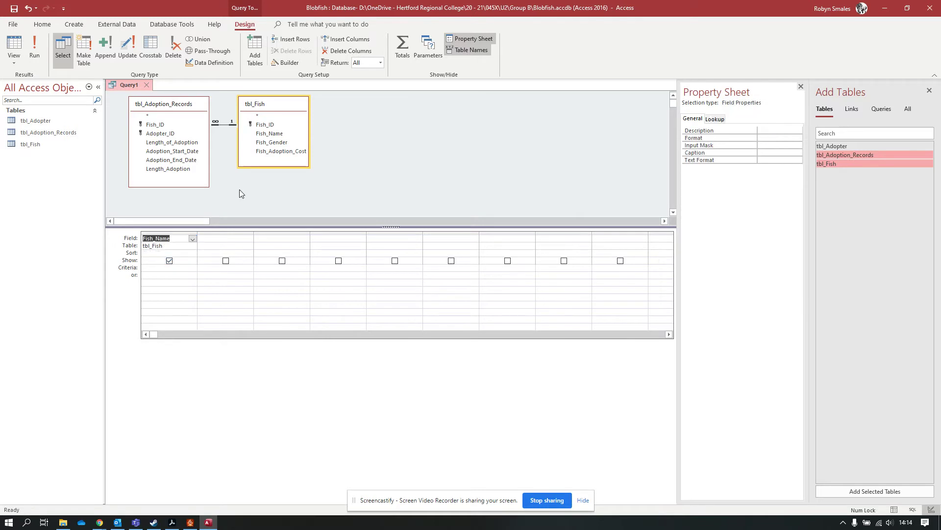
- Add Fish_Gender and Fish_Adoption_Cost as the second and third columns
{"action": "double_click", "coordinate": [271, 142]}
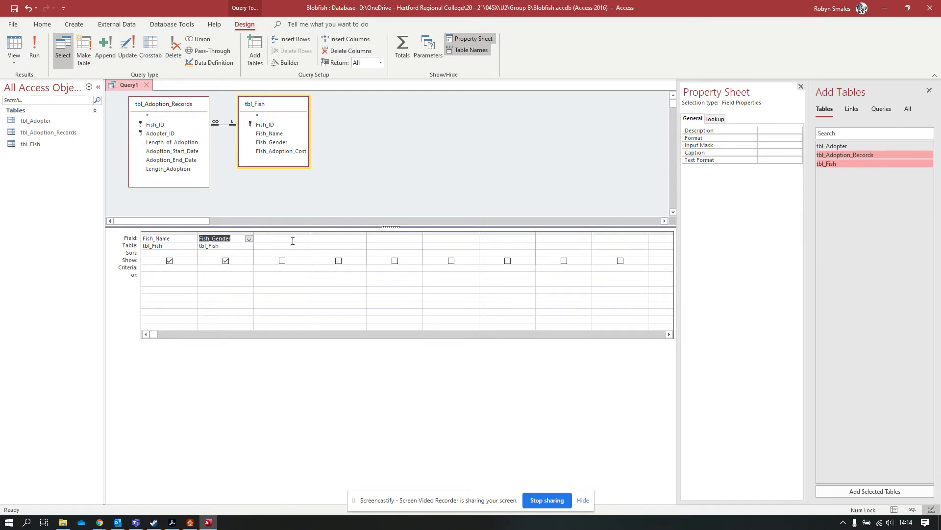
{"action": "double_click", "coordinate": [289, 152]}
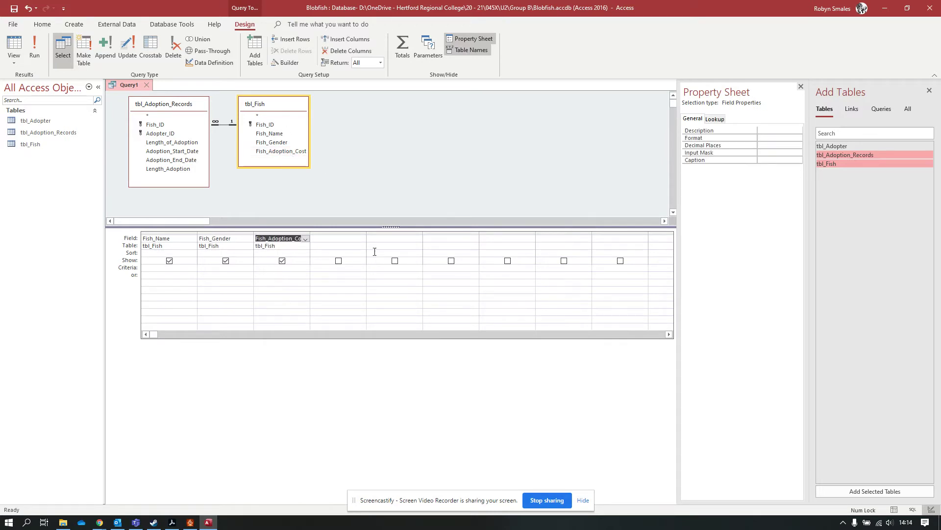
{"action": "left_click", "coordinate": [170, 108]}
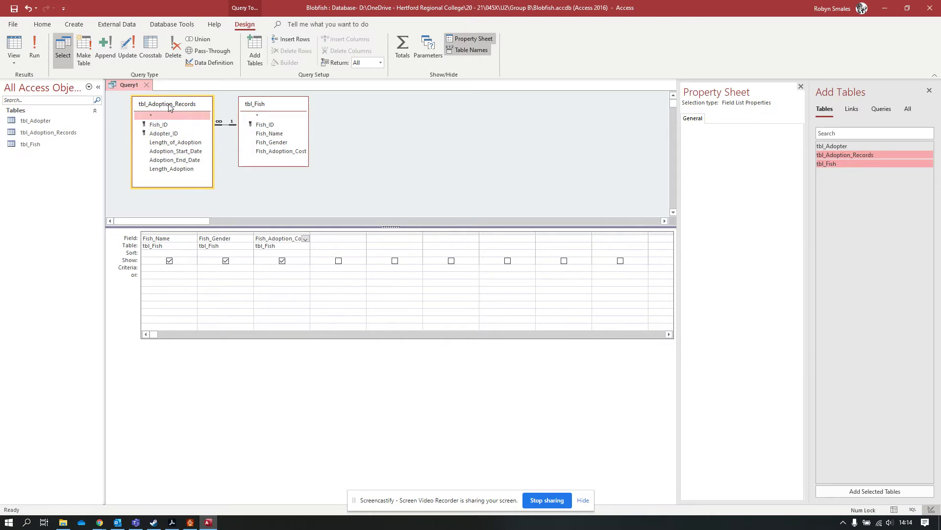
{"action": "left_click_drag", "start_coordinate": [170, 107], "coordinate": [166, 106]}
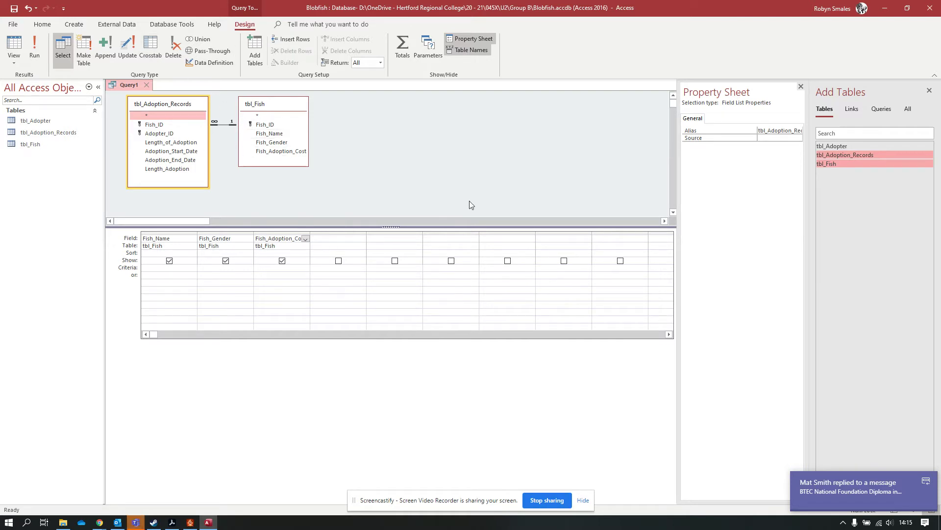
{"action": "left_click", "coordinate": [35, 44]}
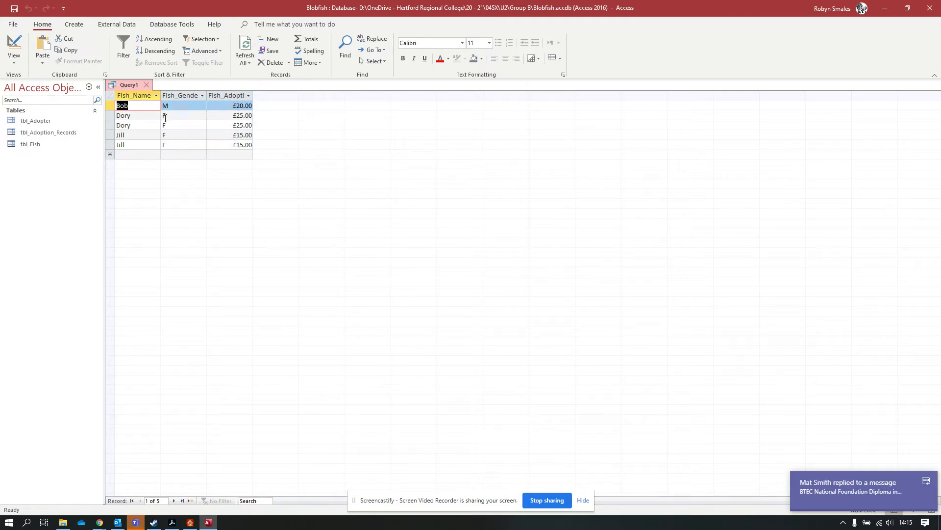
{"action": "left_click", "coordinate": [9, 43]}
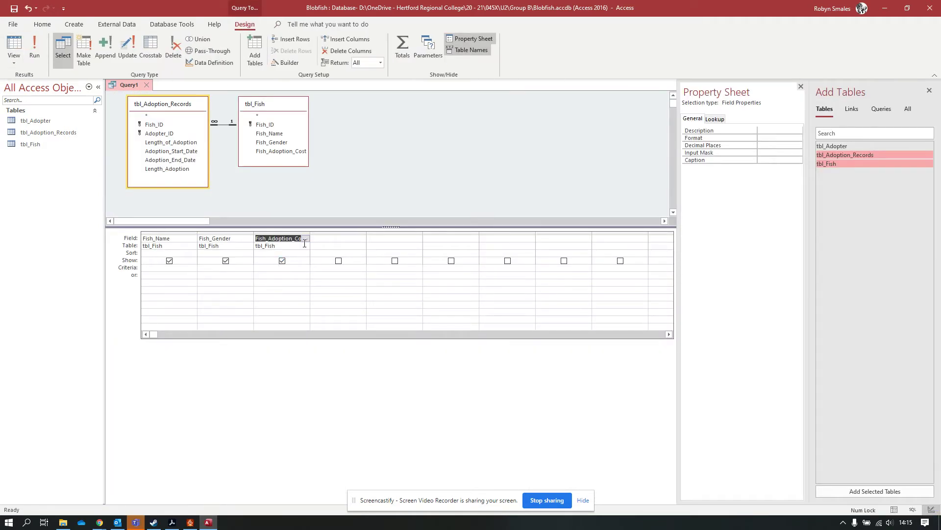
{"action": "left_click", "coordinate": [293, 269]}
{"action": "left_click", "coordinate": [142, 268]}
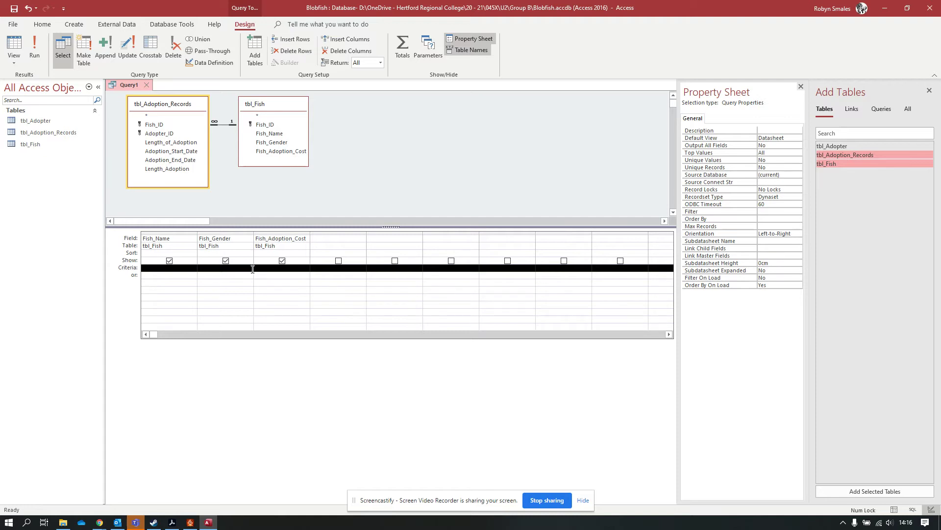
{"action": "left_click", "coordinate": [143, 267]}
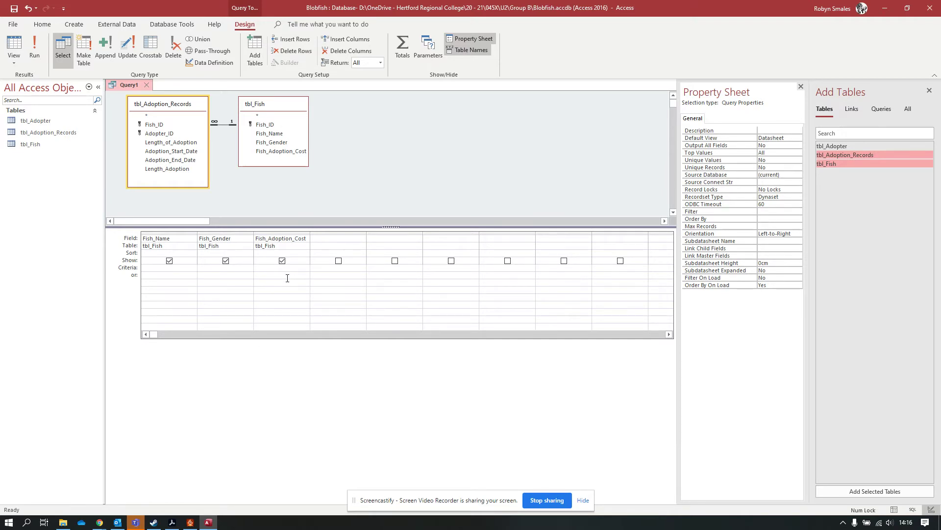
{"action": "left_click", "coordinate": [138, 275]}
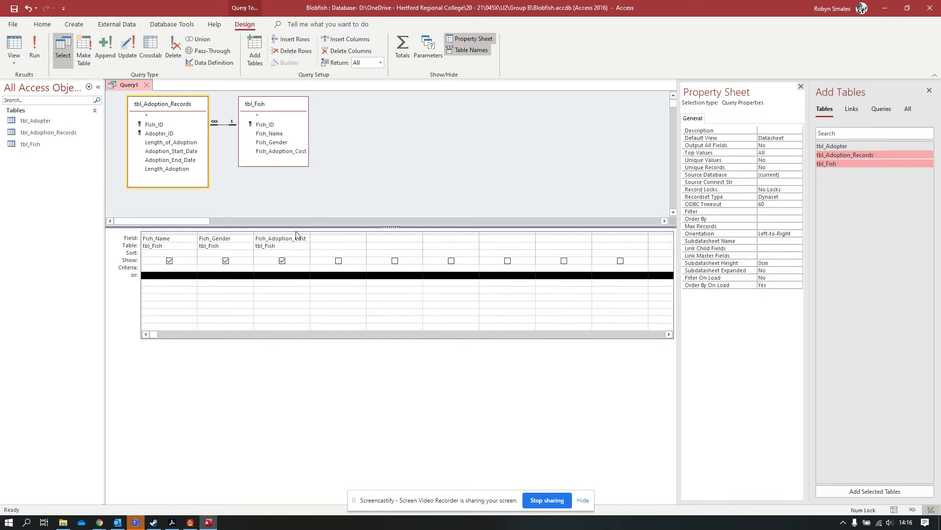
{"action": "left_click", "coordinate": [176, 234]}
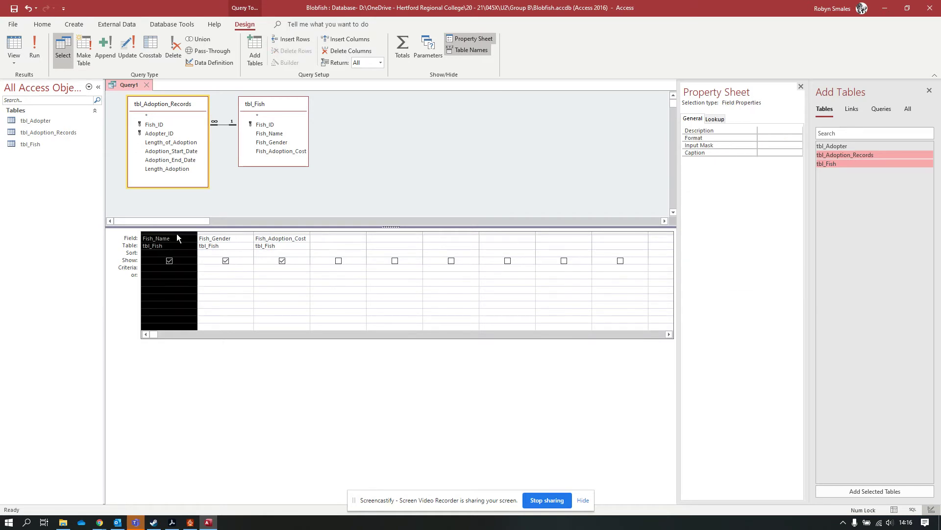
{"action": "left_click", "coordinate": [159, 266]}
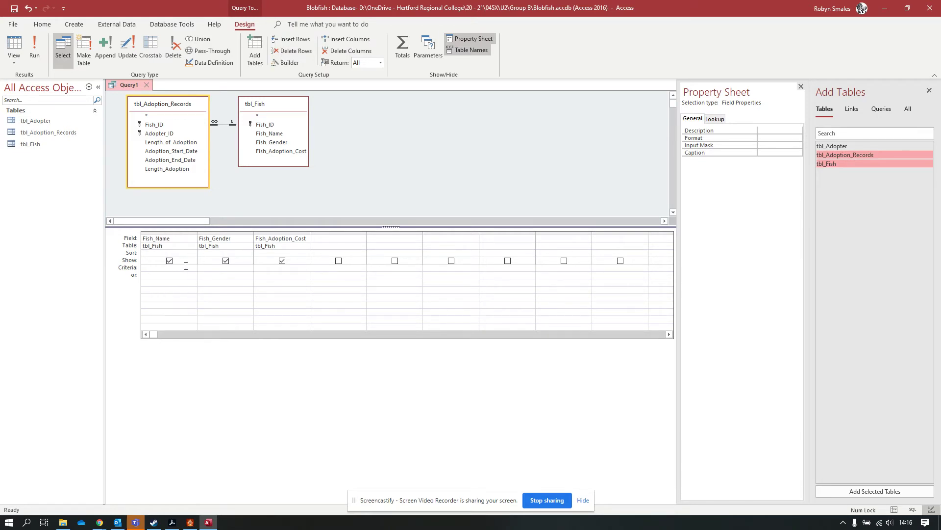
{"action": "left_click", "coordinate": [163, 267]}
{"action": "left_click", "coordinate": [161, 266]}
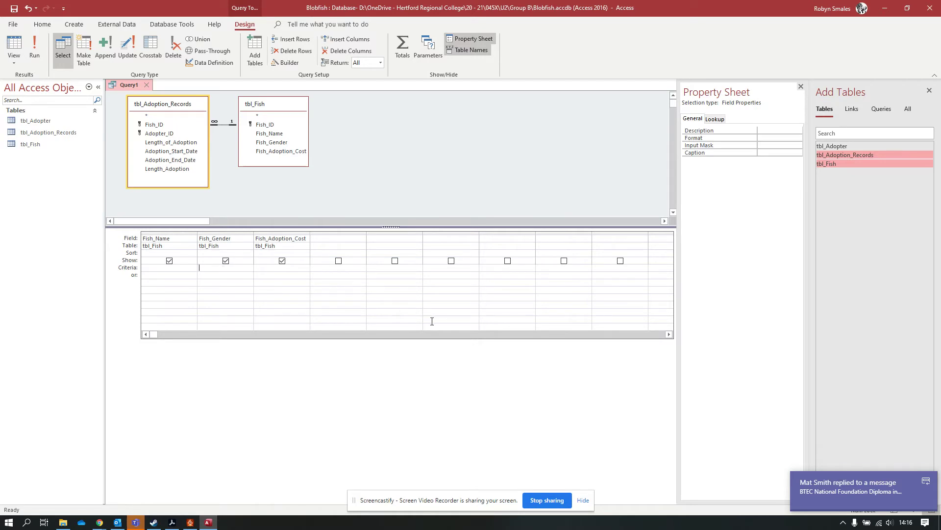
- Enter the criterion F under Fish_Gender and run the query
{"action": "type", "text": "\"Fem"}
{"action": "key", "text": "BackSpace"}
{"action": "key", "text": "BackSpace"}
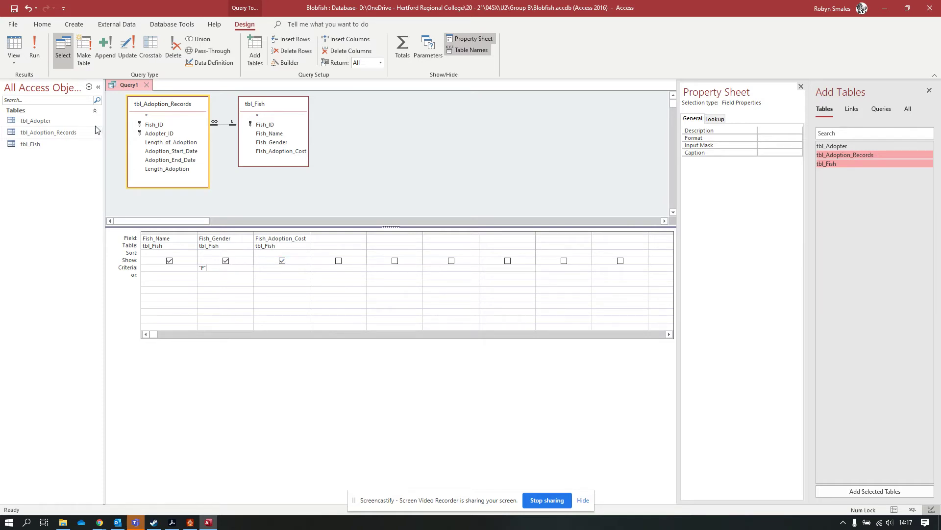
{"action": "left_click", "coordinate": [33, 47]}
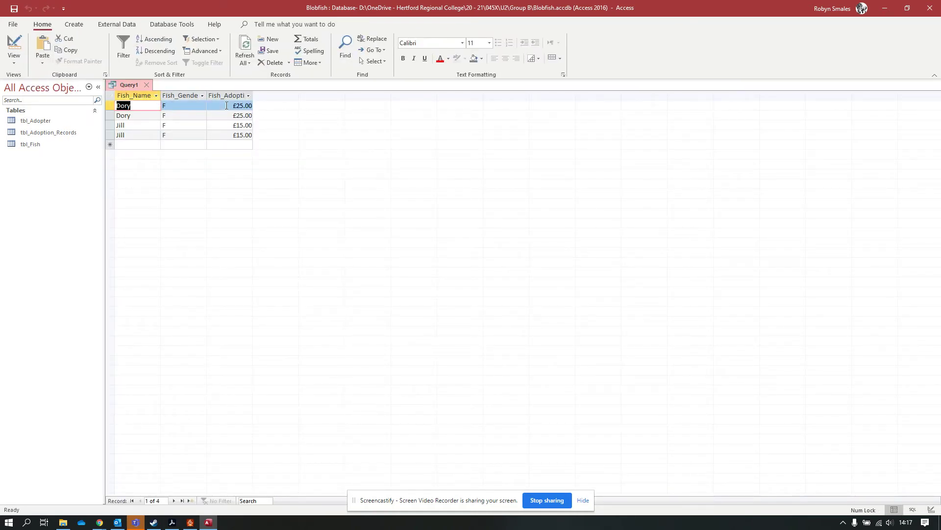
- Rerun the query, review the four female records for Dory and Jill, and return to Design view
{"action": "left_click", "coordinate": [12, 43]}
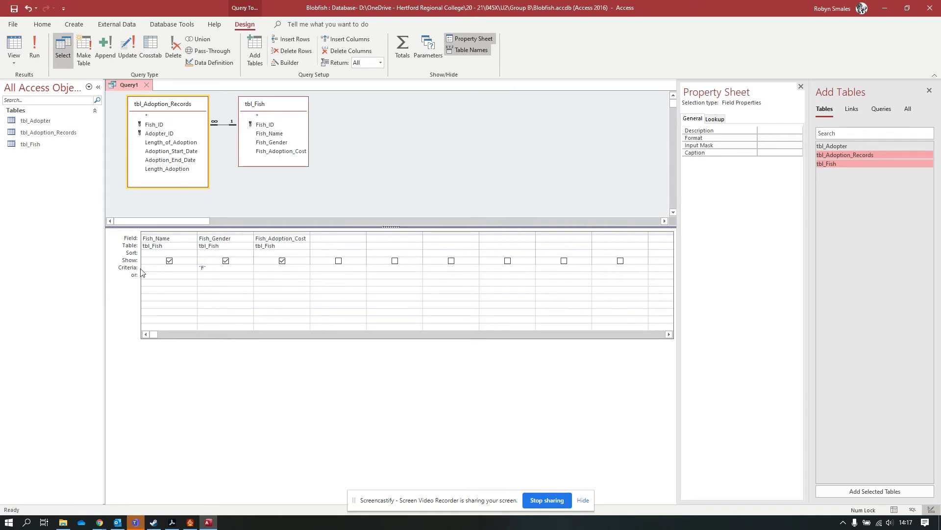
{"action": "left_click", "coordinate": [335, 245]}
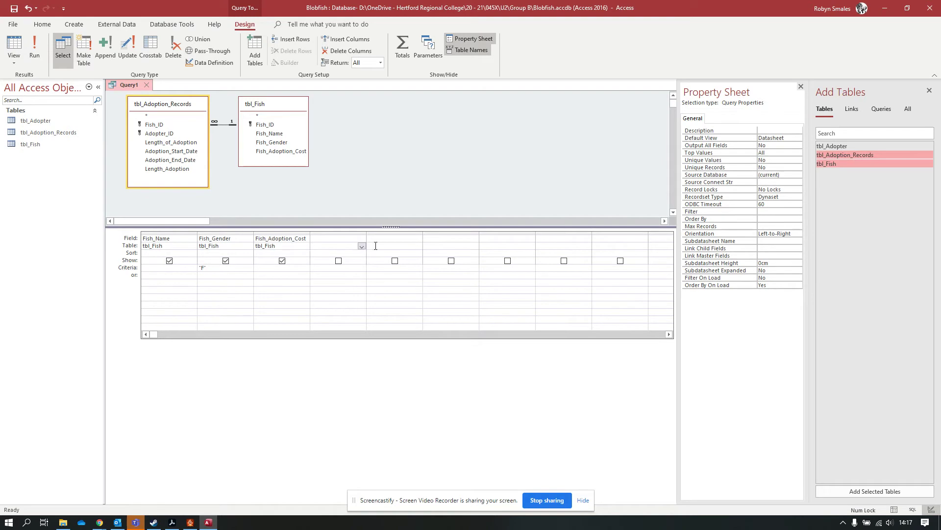
{"action": "left_click", "coordinate": [36, 52]}
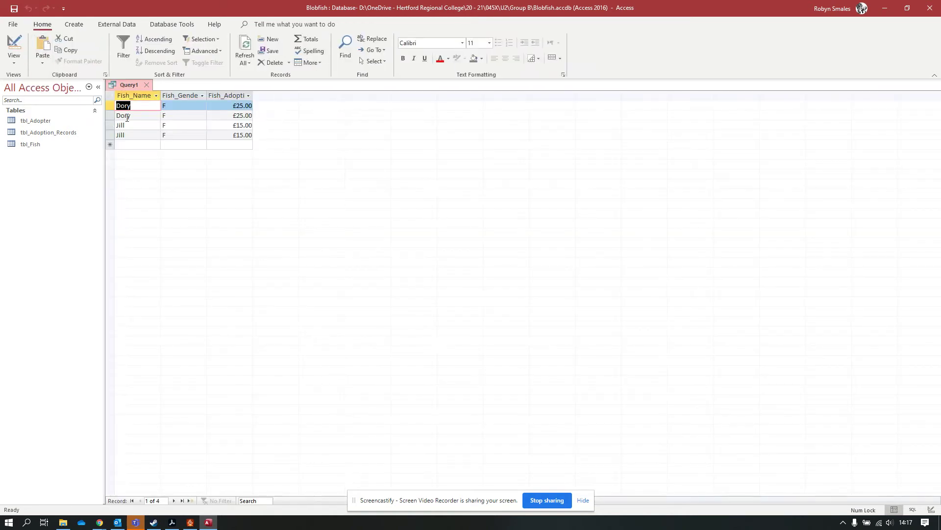
{"action": "left_click", "coordinate": [138, 116]}
{"action": "left_click", "coordinate": [138, 126]}
{"action": "left_click", "coordinate": [139, 133]}
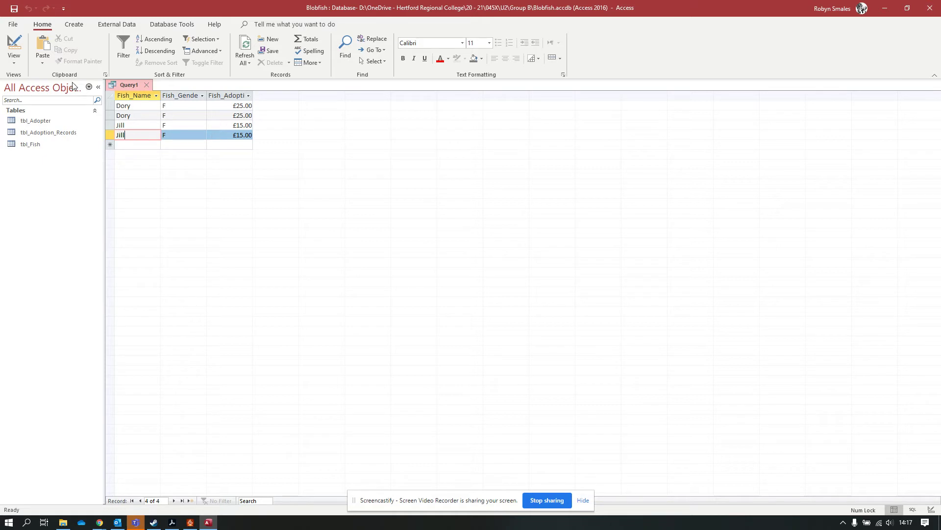
{"action": "left_click", "coordinate": [12, 46]}
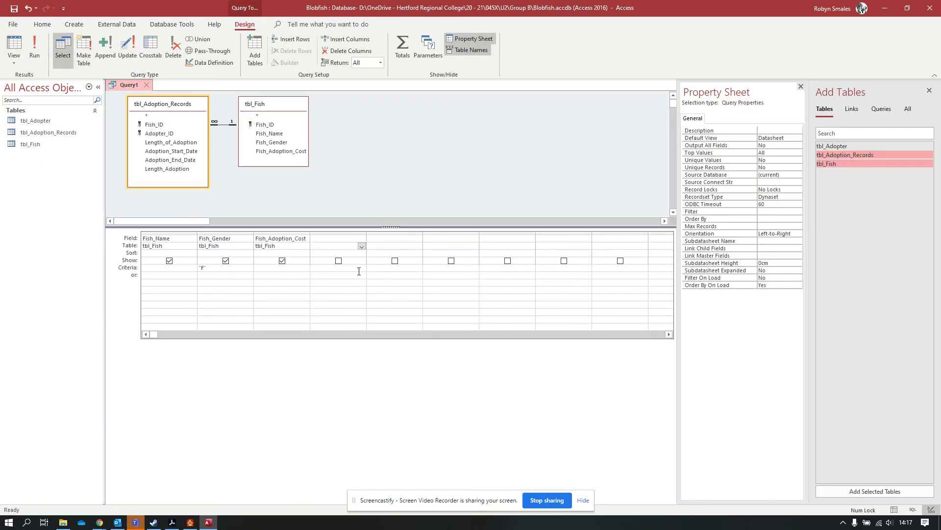
- Add Fish_Name from tbl_Fish as a fourth column and turn on the Total row
{"action": "left_click", "coordinate": [361, 246]}
{"action": "left_click", "coordinate": [339, 260]}
{"action": "left_click", "coordinate": [362, 239]}
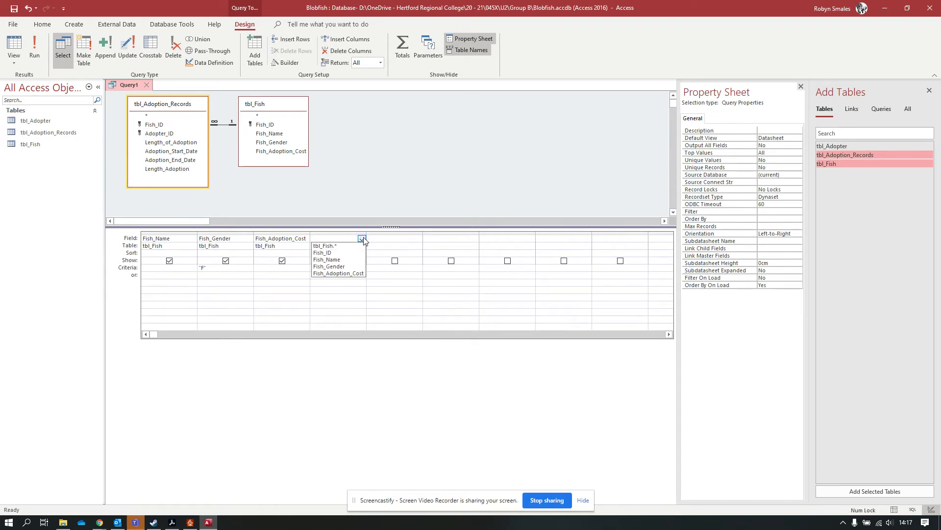
{"action": "left_click", "coordinate": [351, 259]}
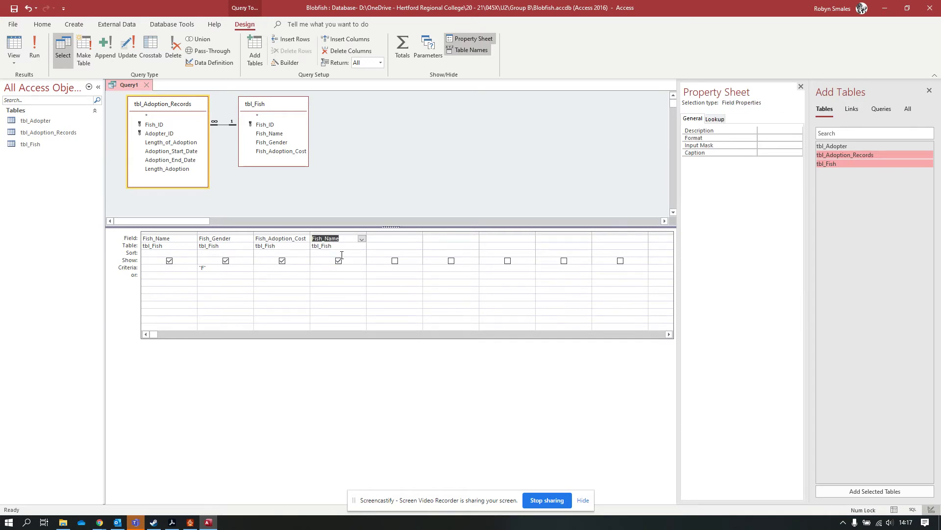
{"action": "left_click", "coordinate": [402, 53]}
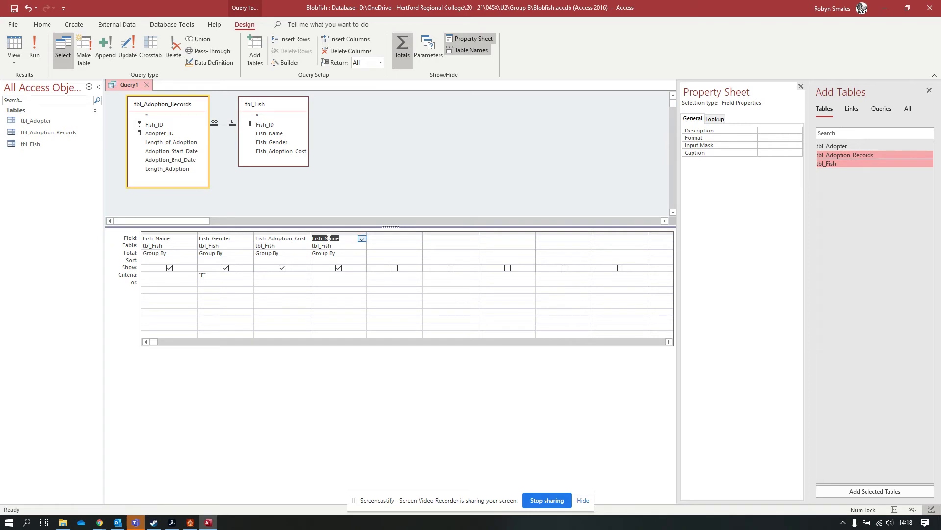
- Set the fourth column's Total to Count and run the query
{"action": "left_click", "coordinate": [357, 253]}
{"action": "left_click", "coordinate": [362, 253]}
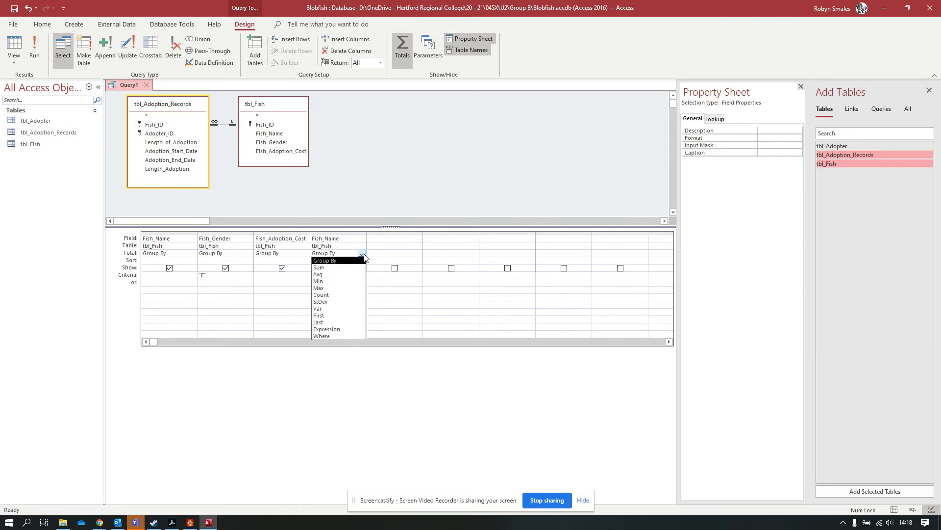
{"action": "left_click", "coordinate": [335, 295]}
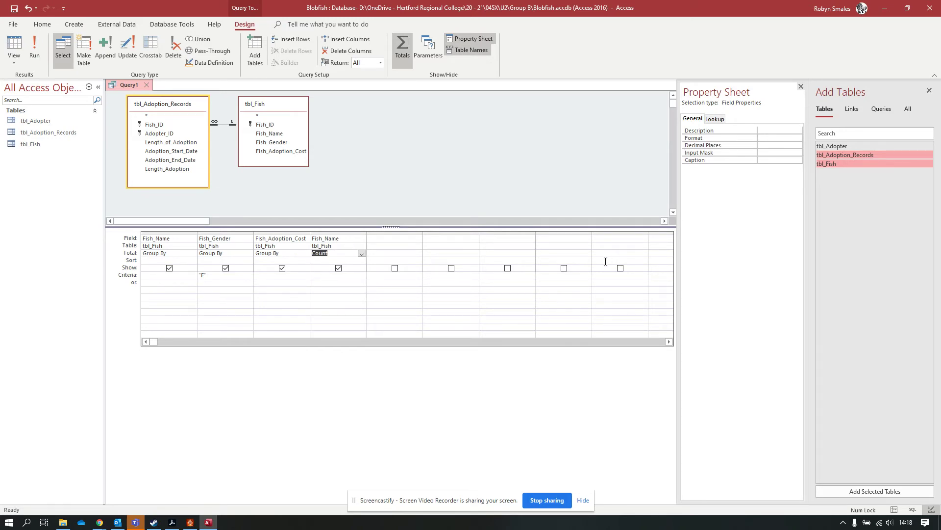
{"action": "left_click", "coordinate": [34, 50]}
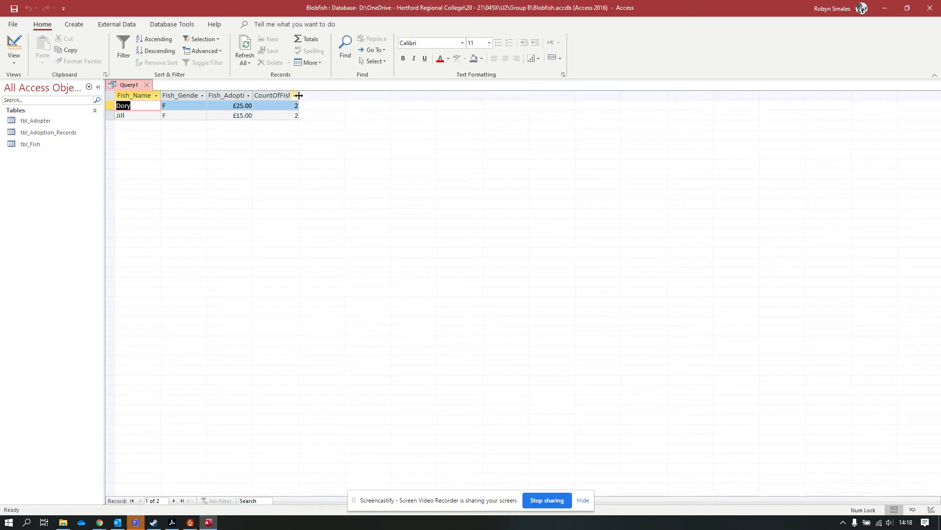
- Widen CountOfFish_Name, confirm Dory and Jill each show 2, and return to Design view
{"action": "left_click_drag", "start_coordinate": [301, 95], "coordinate": [347, 96]}
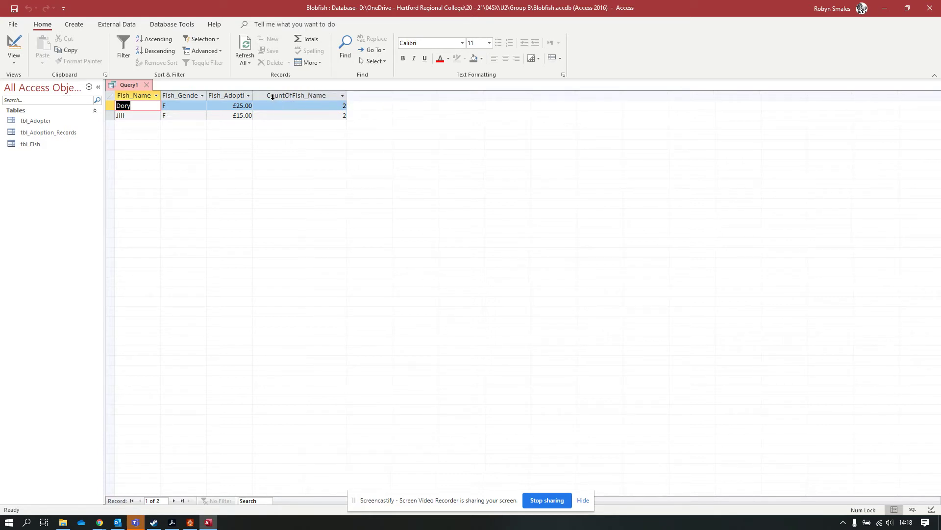
{"action": "left_click", "coordinate": [327, 107]}
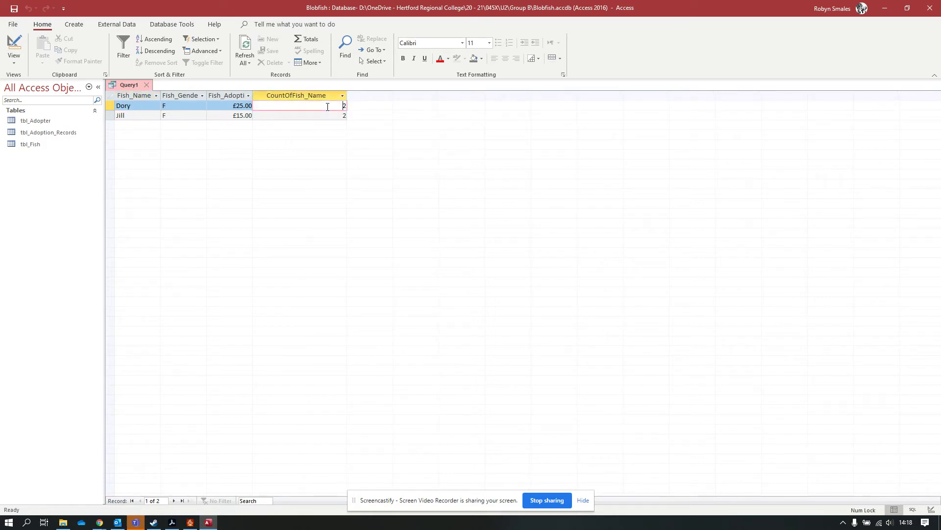
{"action": "left_click", "coordinate": [328, 117]}
{"action": "left_click", "coordinate": [327, 106]}
{"action": "left_click", "coordinate": [327, 115]}
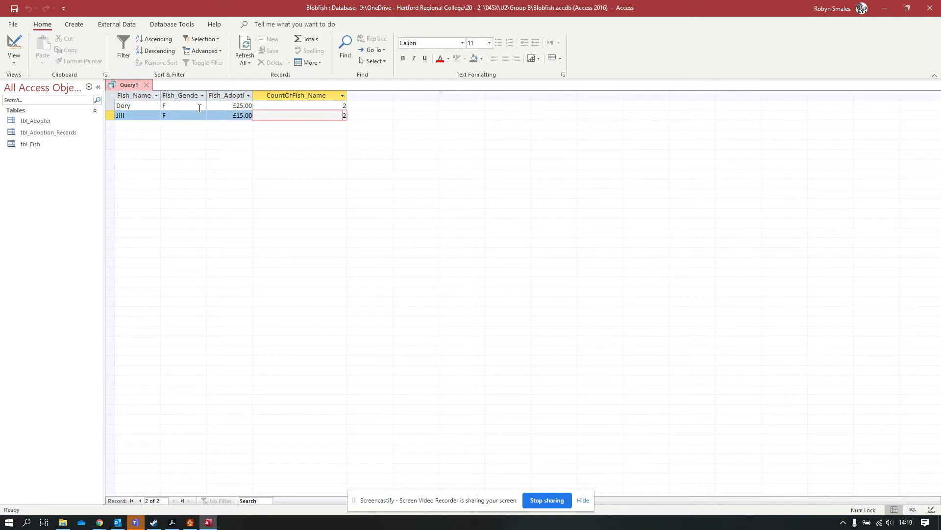
{"action": "left_click", "coordinate": [151, 107]}
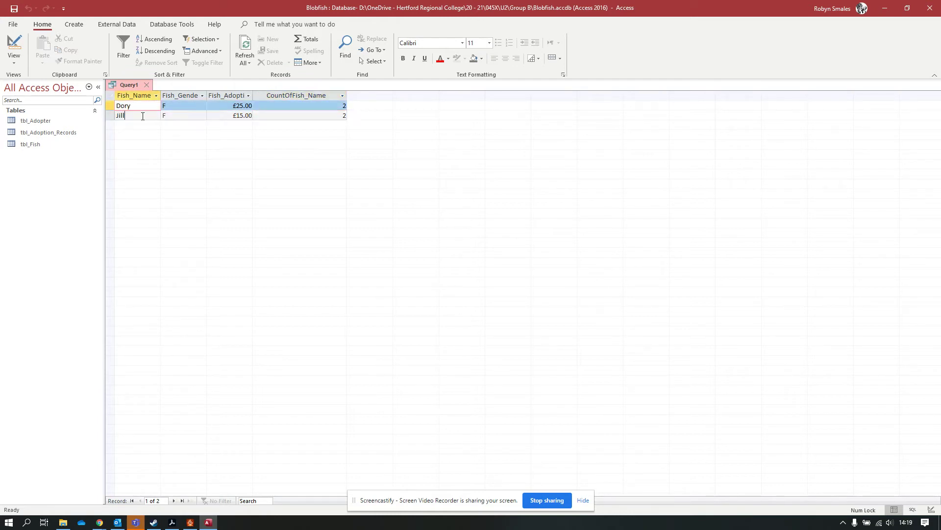
{"action": "left_click", "coordinate": [122, 115]}
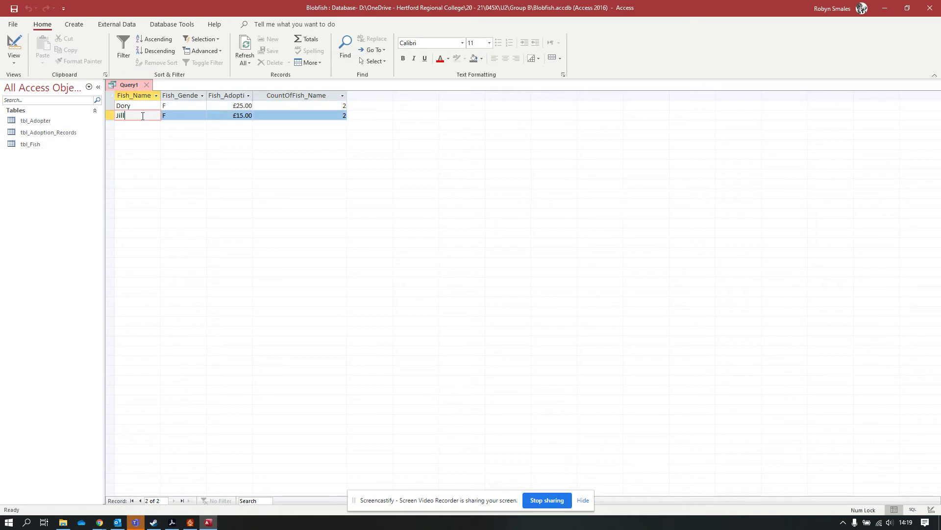
{"action": "left_click", "coordinate": [12, 45]}
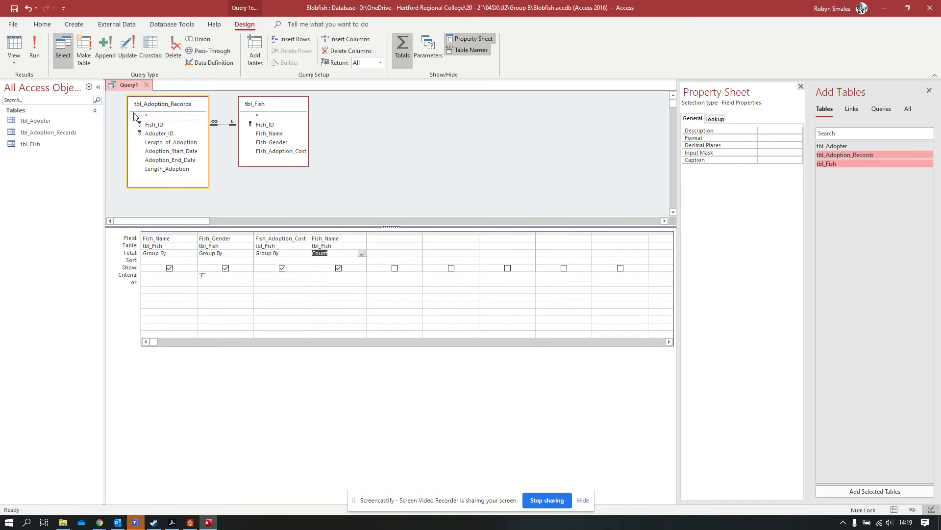
- Save the query as qry_Income, trimming the typed name qry_Fish_Income down to that
{"action": "key", "text": "ctrl+s"}
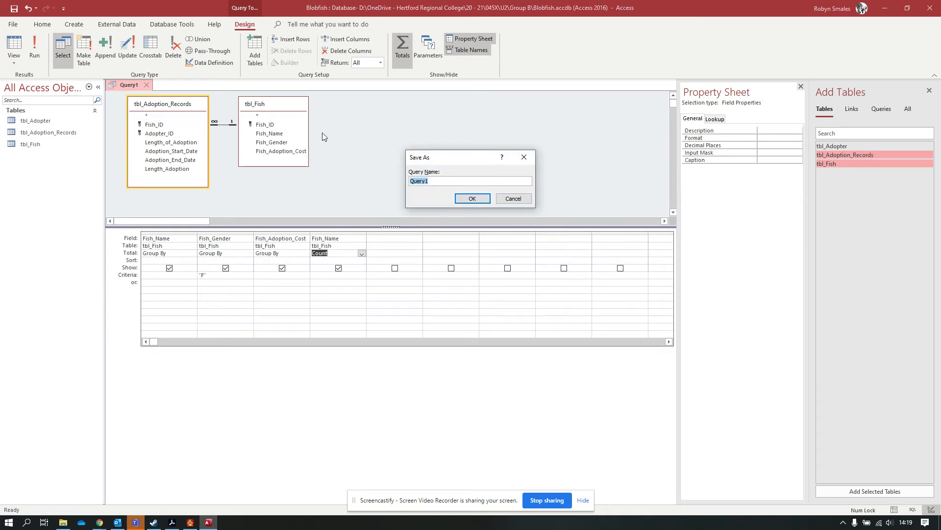
{"action": "type", "text": "qry_Fish_Income"}
{"action": "left_click_drag", "start_coordinate": [433, 182], "coordinate": [420, 182]}
{"action": "key", "text": "BackSpace"}
{"action": "left_click_drag", "start_coordinate": [414, 182], "coordinate": [411, 181]}
{"action": "left_click", "coordinate": [418, 182]}
{"action": "left_click", "coordinate": [472, 199]}
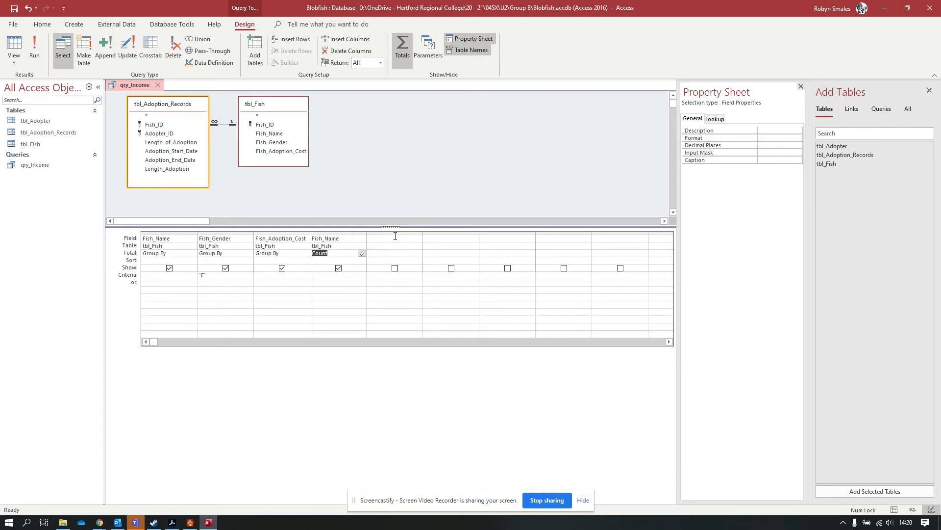
- Open the Expression Builder for the fifth Field cell and review the available fields
{"action": "left_click", "coordinate": [393, 239]}
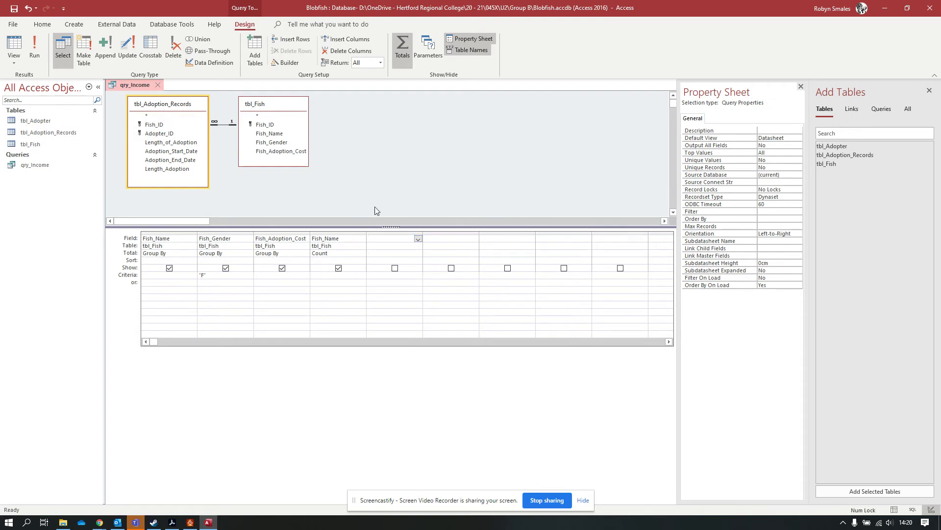
{"action": "left_click", "coordinate": [287, 65]}
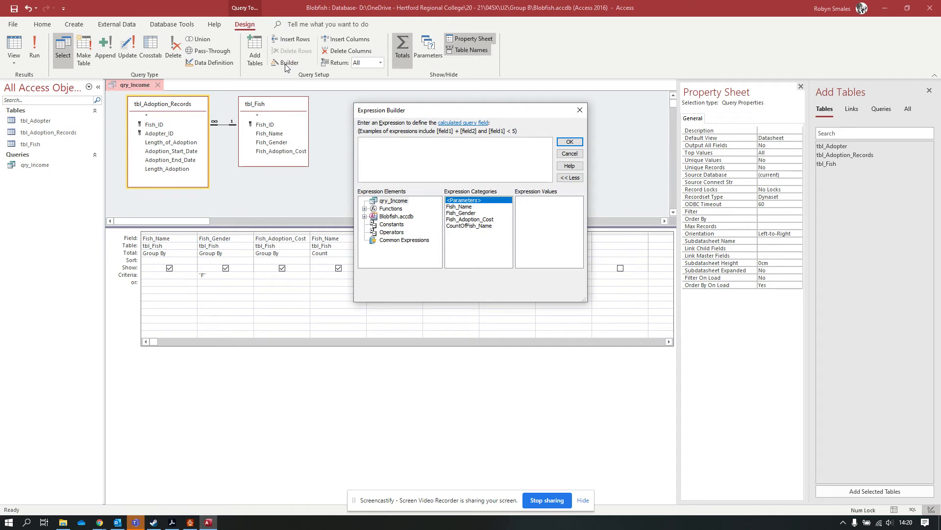
{"action": "left_click_drag", "start_coordinate": [443, 113], "coordinate": [416, 79]}
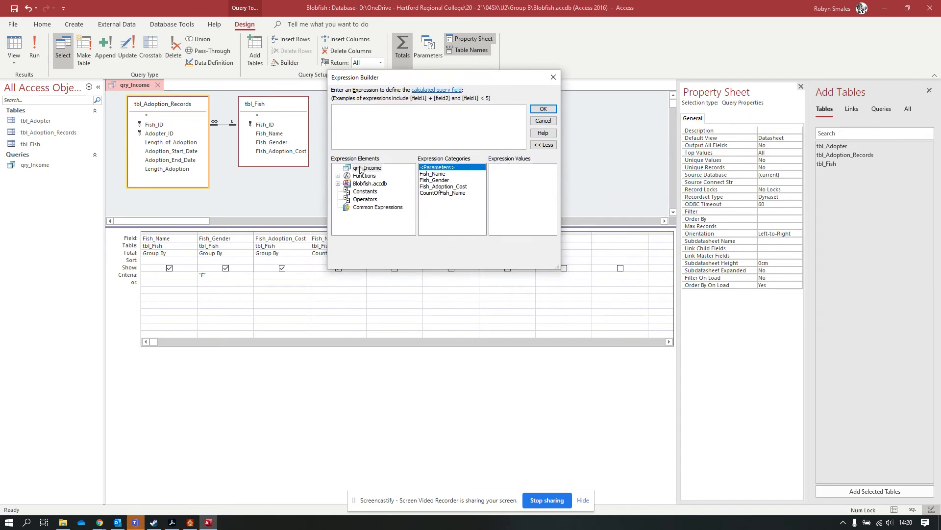
{"action": "left_click", "coordinate": [440, 175]}
{"action": "left_click", "coordinate": [440, 180]}
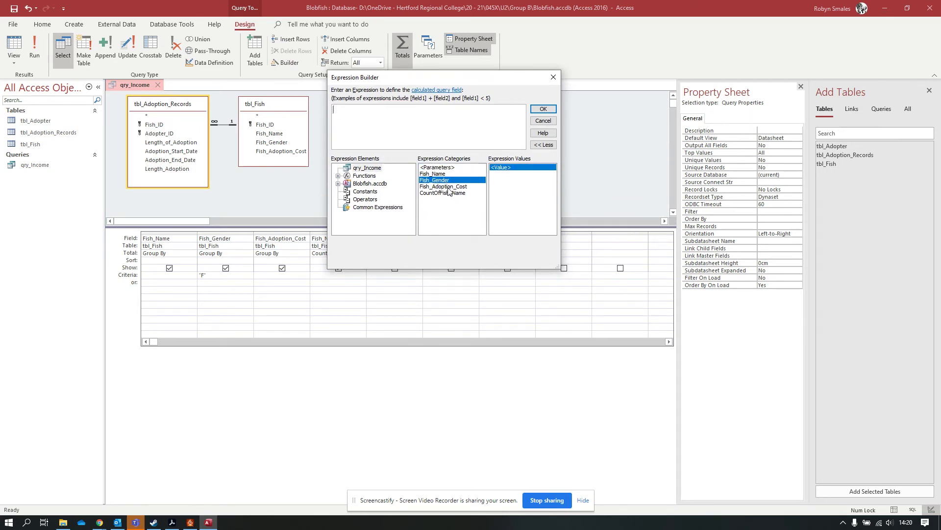
{"action": "left_click", "coordinate": [448, 188]}
{"action": "left_click", "coordinate": [449, 195]}
{"action": "left_click_drag", "start_coordinate": [427, 78], "coordinate": [557, 101]}
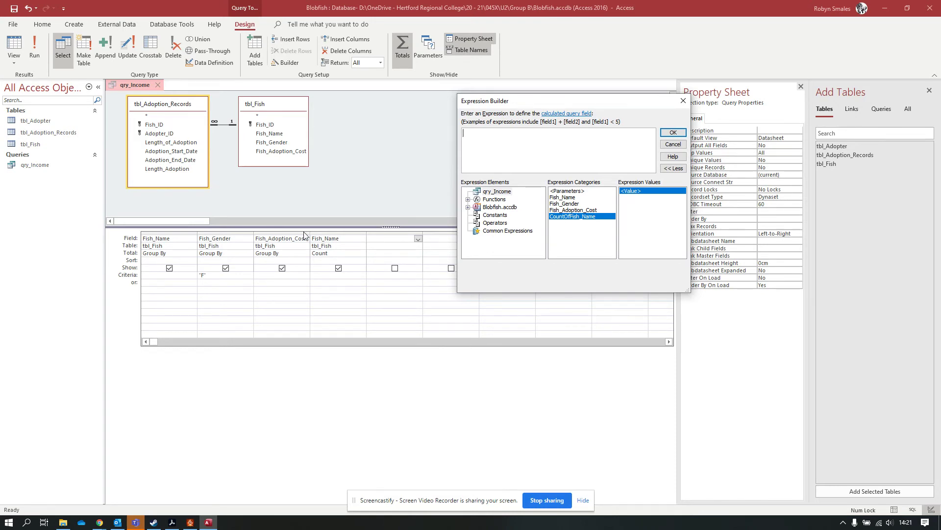
- Build the expression [Fish_Adoption_Cost]*[CountOfFish_Name]
{"action": "double_click", "coordinate": [564, 210]}
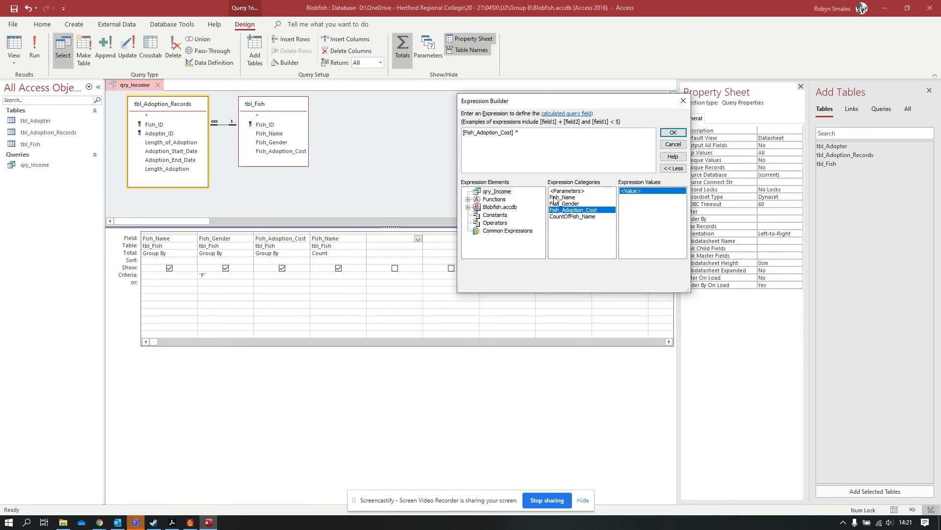
{"action": "type", "text": "*"}
{"action": "double_click", "coordinate": [584, 217]}
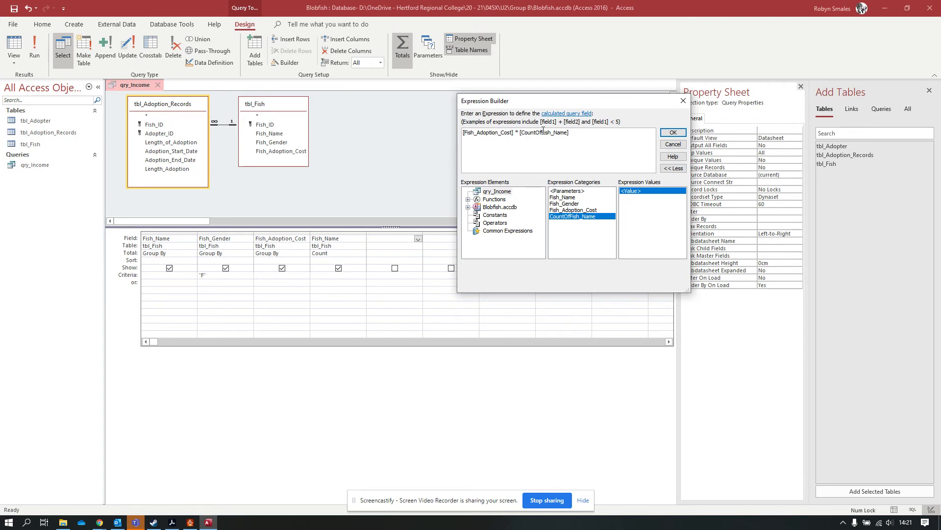
{"action": "left_click", "coordinate": [582, 132]}
- Insert the expression into the fifth column, widen it, and replace the Expr1 label with Income
{"action": "left_click", "coordinate": [673, 133]}
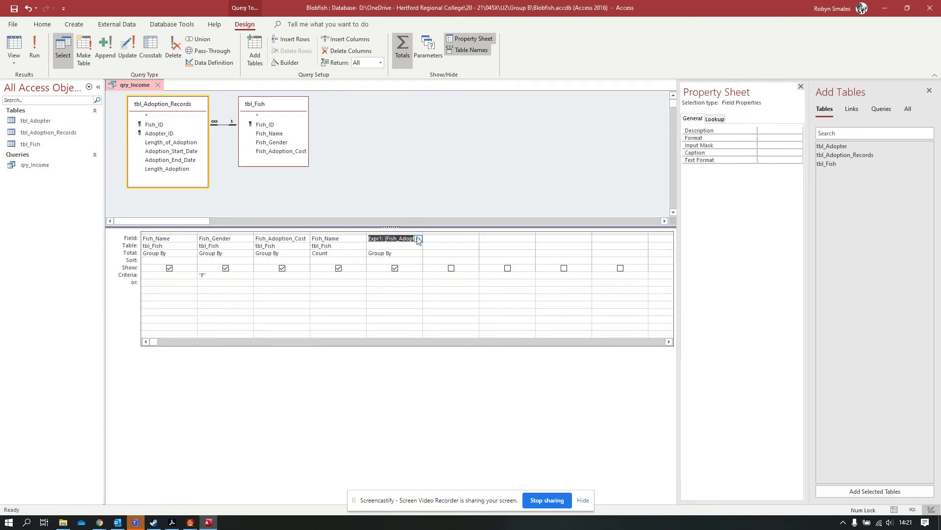
{"action": "left_click_drag", "start_coordinate": [424, 234], "coordinate": [550, 233]}
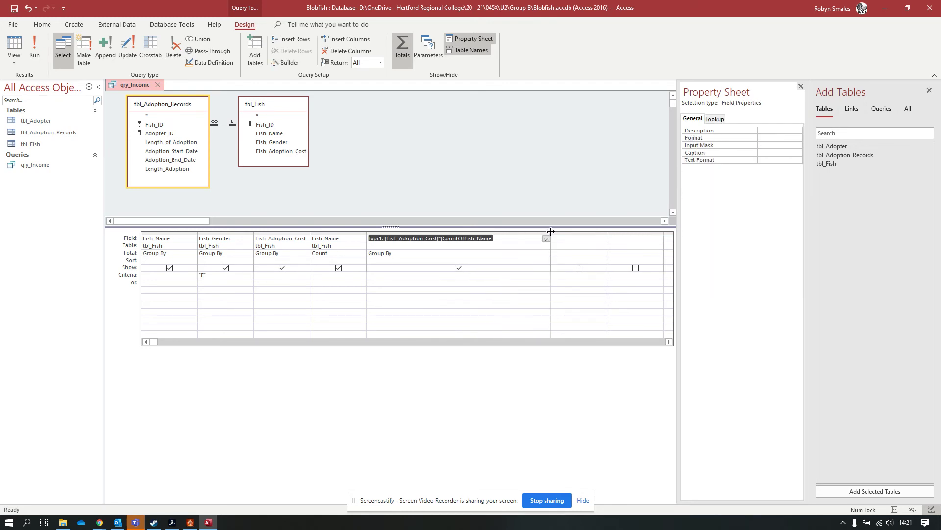
{"action": "left_click", "coordinate": [499, 238]}
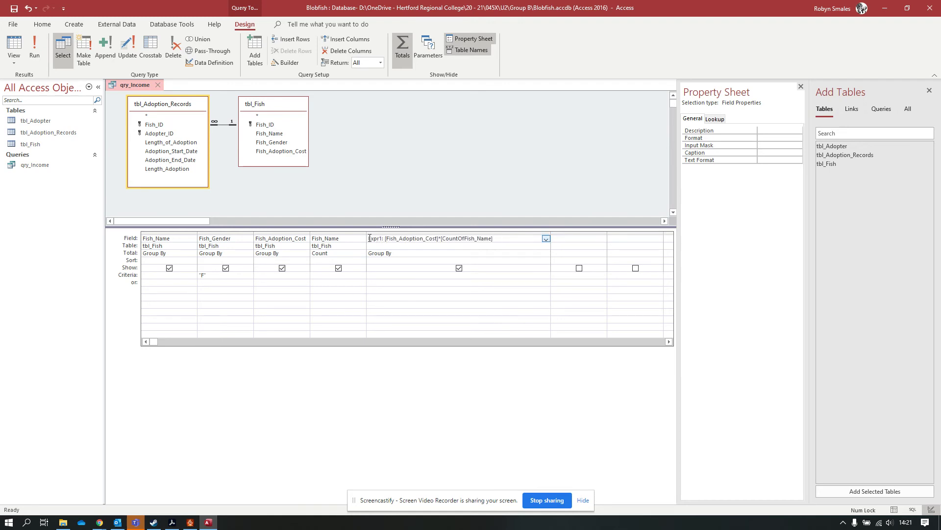
{"action": "left_click_drag", "start_coordinate": [370, 238], "coordinate": [383, 238]}
{"action": "key", "text": "BackSpace"}
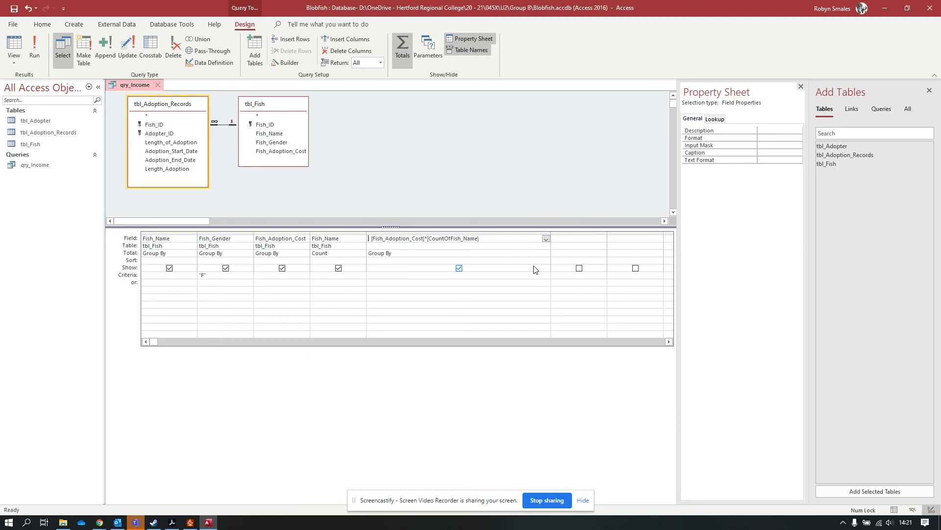
{"action": "type", "text": "Income"}
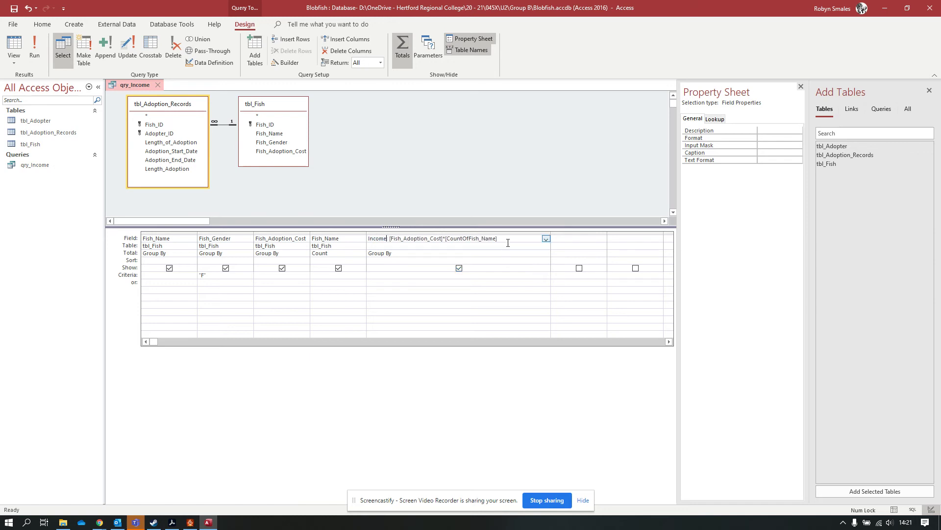
{"action": "left_click", "coordinate": [507, 254]}
{"action": "left_click", "coordinate": [546, 254]}
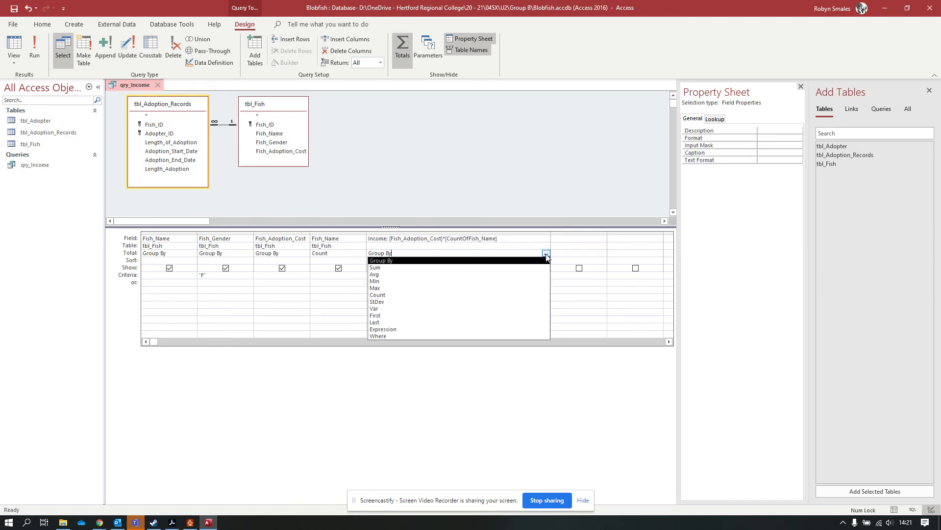
- Set Income's Total to Expression and run qry_Income, showing Dory £50.00 and Jill £30.00
{"action": "left_click", "coordinate": [393, 330]}
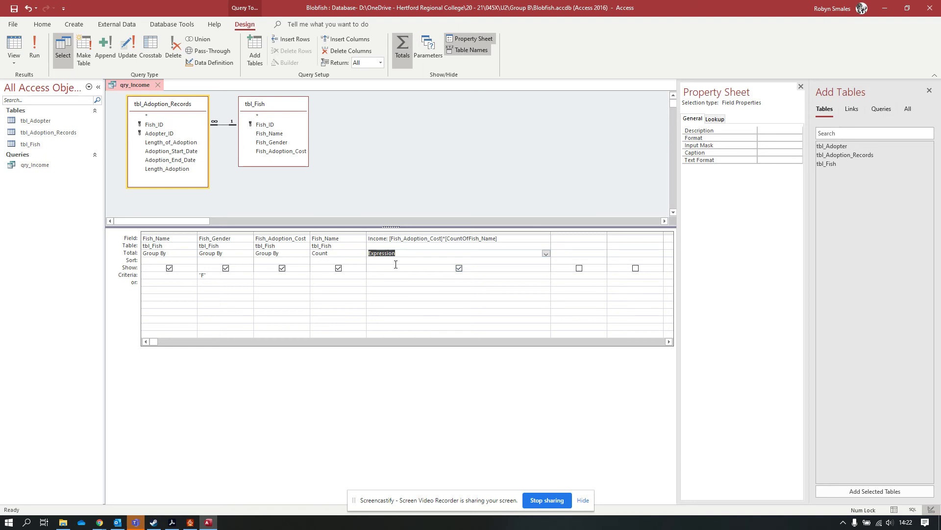
{"action": "left_click", "coordinate": [35, 52]}
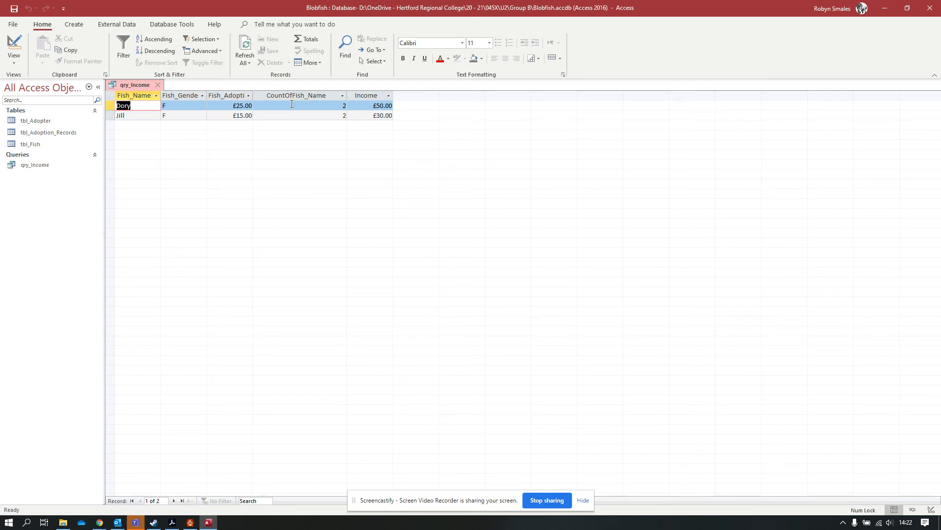
- Check Dory's and Jill's adoption counts, 25.00 cost and Income values, then return to Design view
{"action": "left_click", "coordinate": [293, 104]}
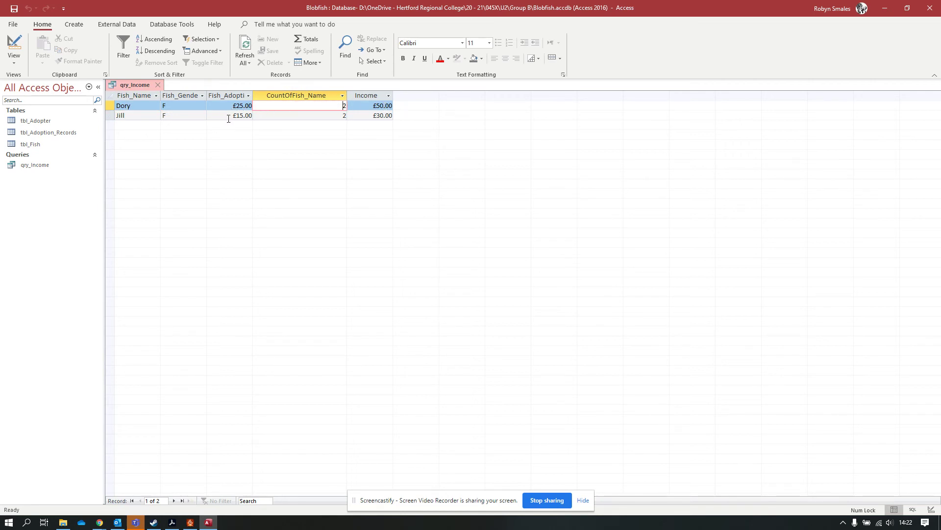
{"action": "left_click", "coordinate": [238, 106]}
{"action": "left_click_drag", "start_coordinate": [238, 105], "coordinate": [254, 106]}
{"action": "left_click", "coordinate": [249, 106]}
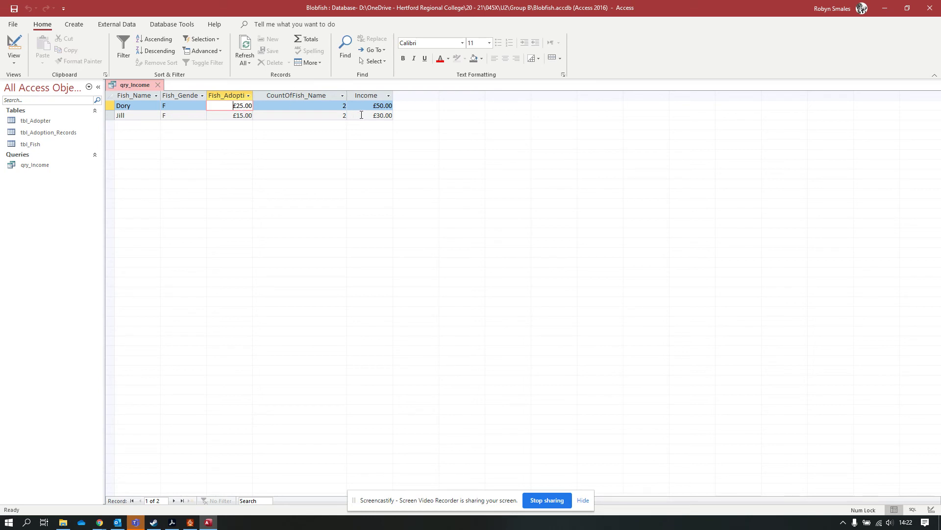
{"action": "left_click", "coordinate": [313, 119]}
{"action": "key", "text": "Up"}
{"action": "key", "text": "shift+space"}
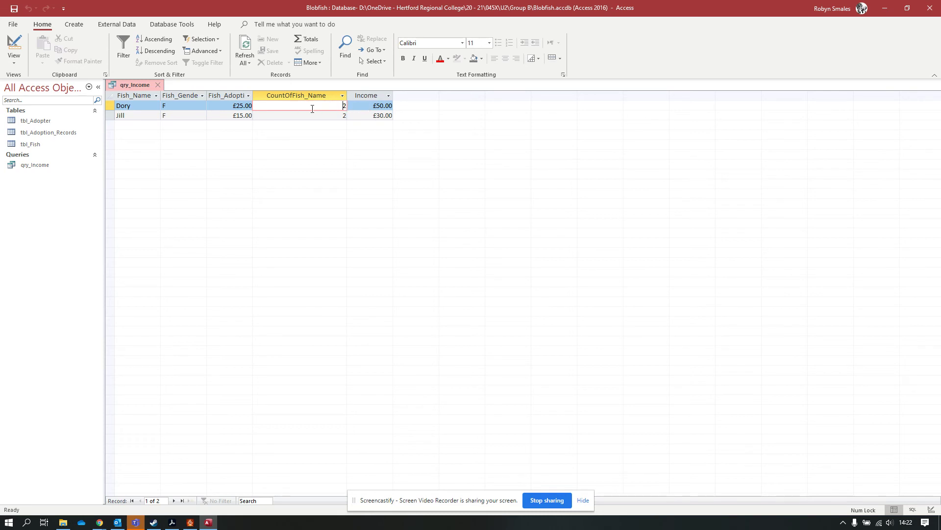
{"action": "left_click", "coordinate": [381, 105]}
{"action": "left_click", "coordinate": [381, 116]}
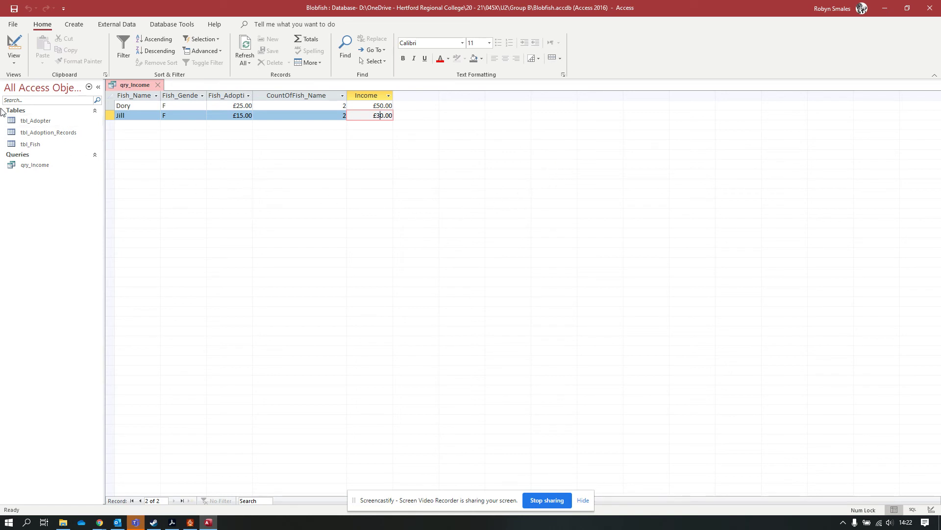
{"action": "left_click", "coordinate": [12, 46]}
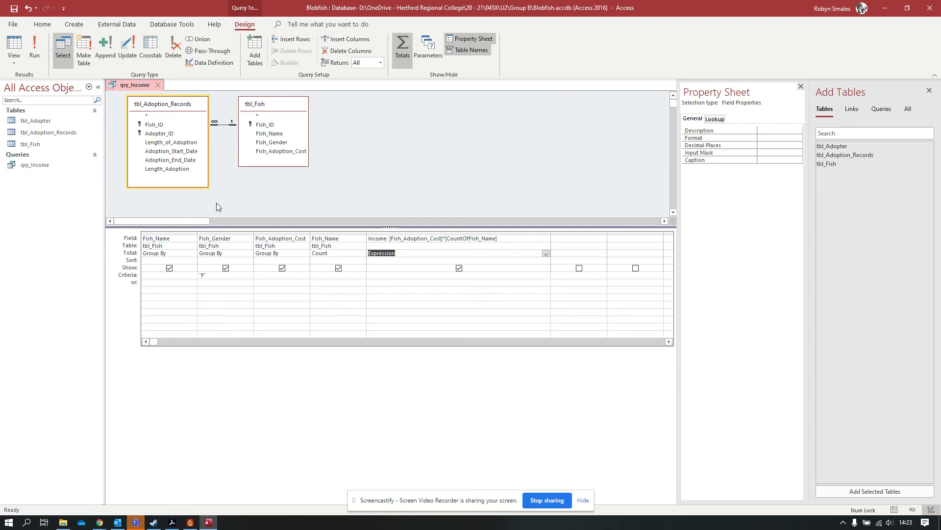
- Hide Fish_Gender and Fish_Adoption_Cost from the results, then review the remaining grid fields
{"action": "left_click", "coordinate": [226, 271]}
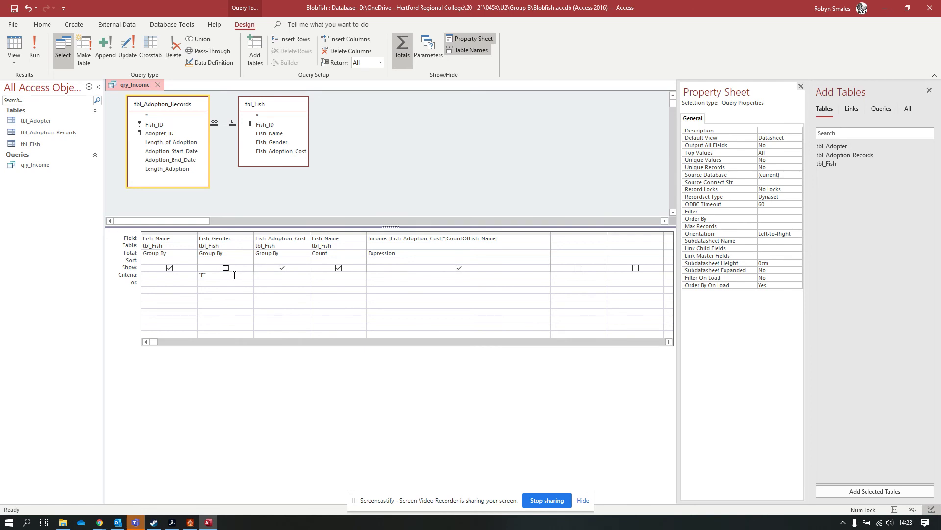
{"action": "left_click", "coordinate": [282, 268]}
{"action": "left_click", "coordinate": [171, 240]}
{"action": "left_click", "coordinate": [332, 260]}
{"action": "left_click", "coordinate": [348, 238]}
{"action": "left_click", "coordinate": [426, 240]}
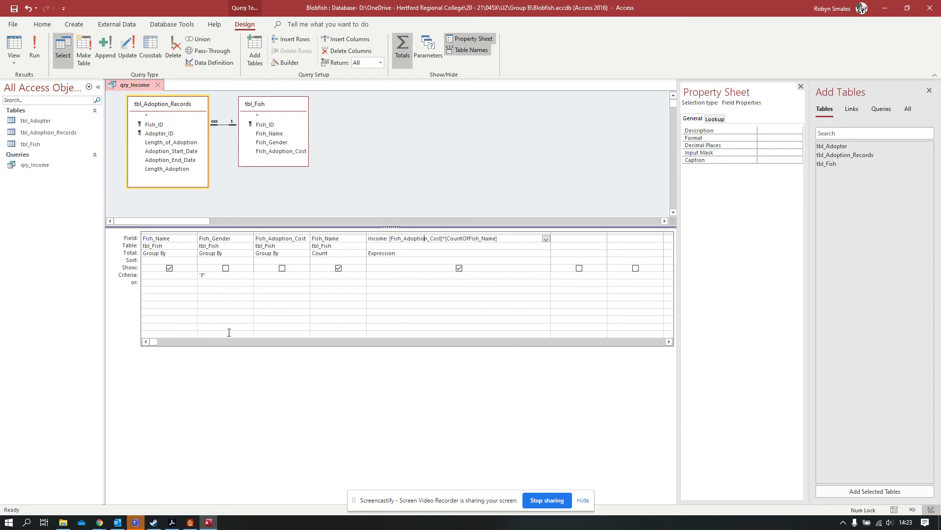
{"action": "left_click", "coordinate": [188, 260]}
{"action": "left_click", "coordinate": [194, 261]}
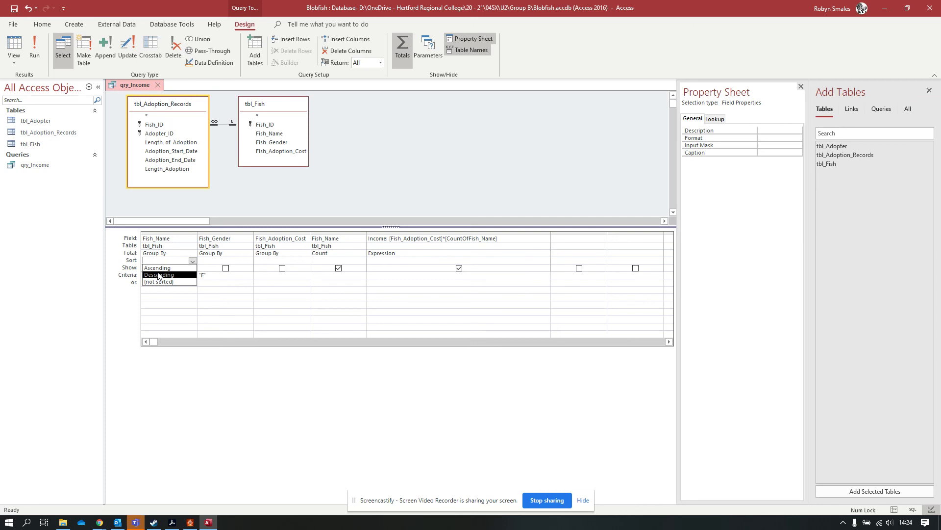
- Sort Fish_Name ascending, run the query to check, and return to Design view
{"action": "left_click", "coordinate": [158, 268]}
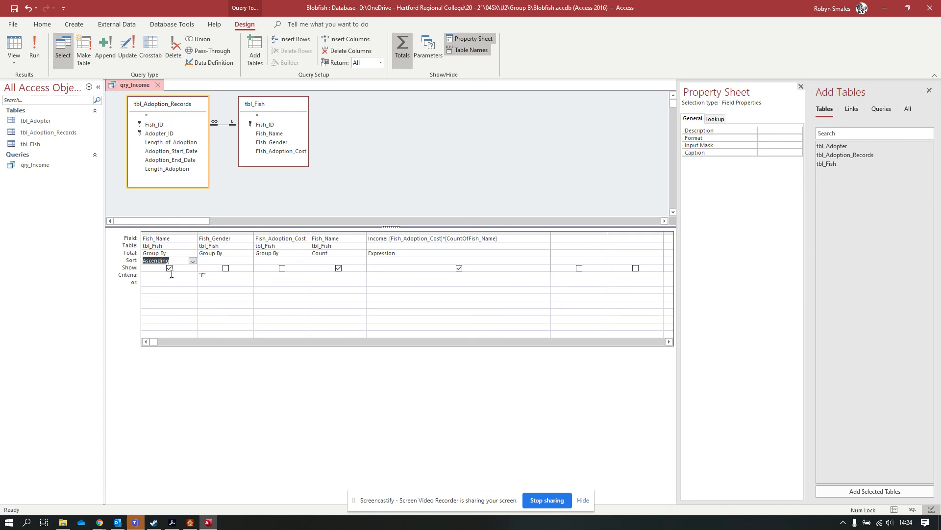
{"action": "left_click", "coordinate": [36, 48]}
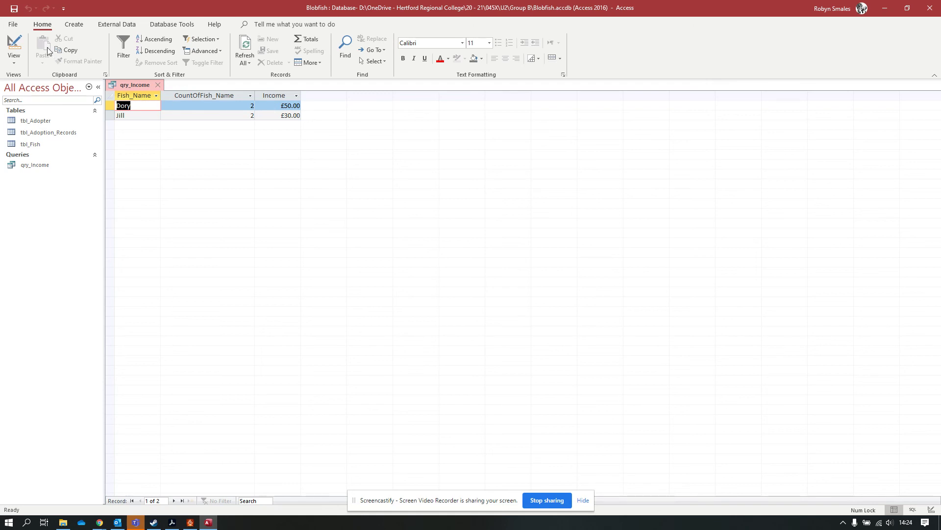
{"action": "left_click", "coordinate": [14, 48]}
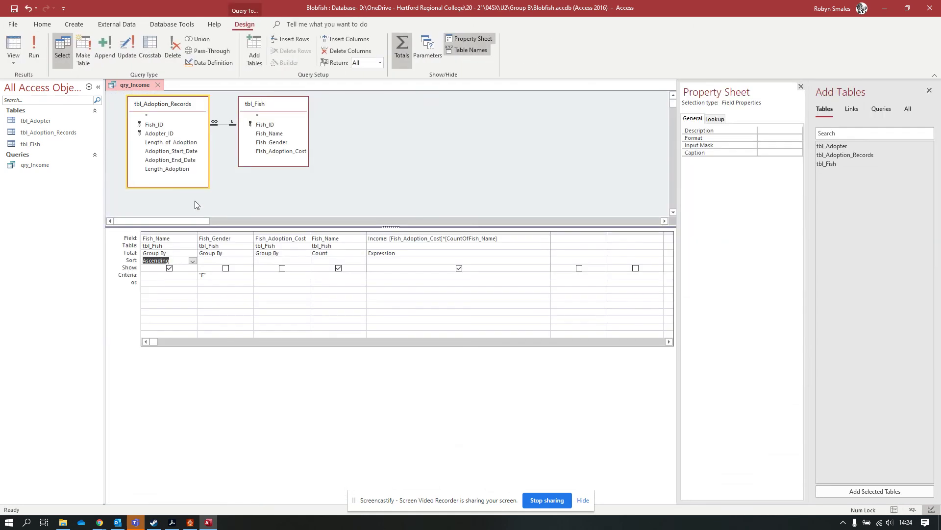
- Change the Fish_Name sort to Descending and run, listing Jill above Dory
{"action": "left_click", "coordinate": [192, 261]}
{"action": "left_click", "coordinate": [187, 275]}
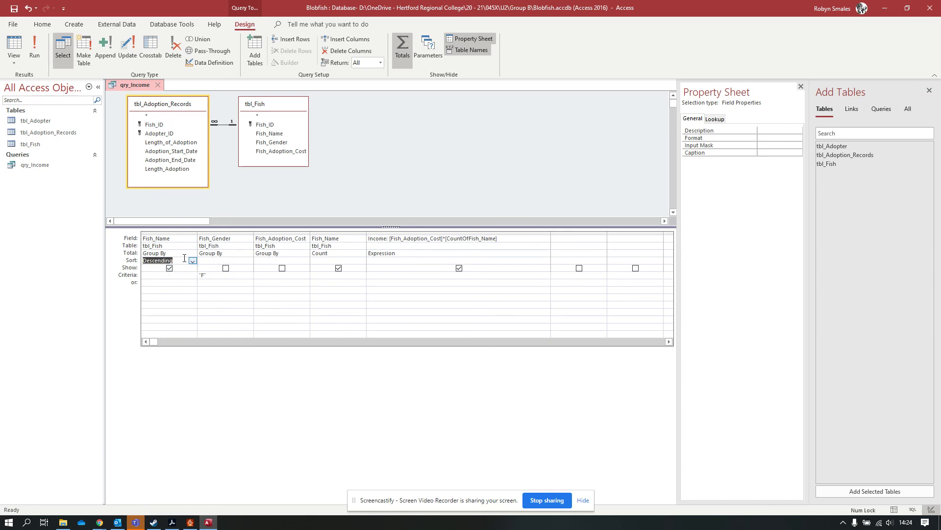
{"action": "left_click", "coordinate": [35, 51]}
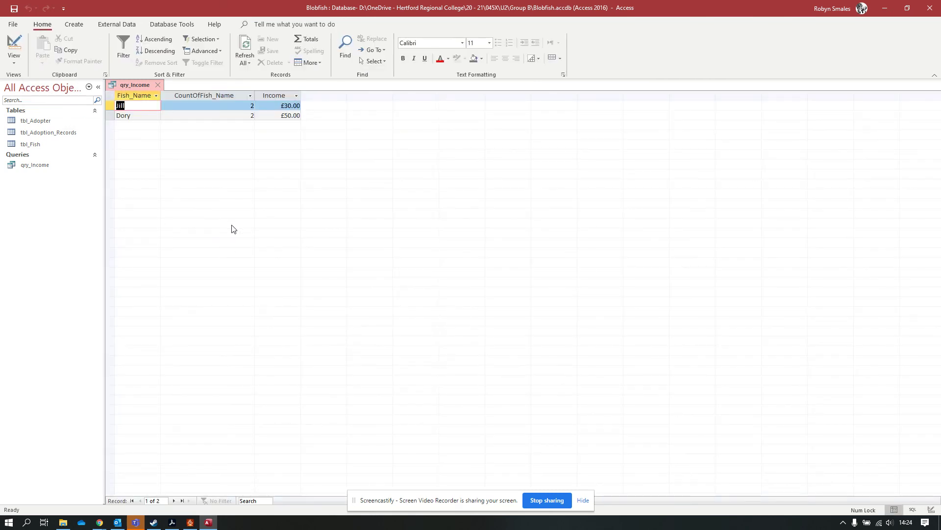
{"action": "left_click", "coordinate": [180, 116]}
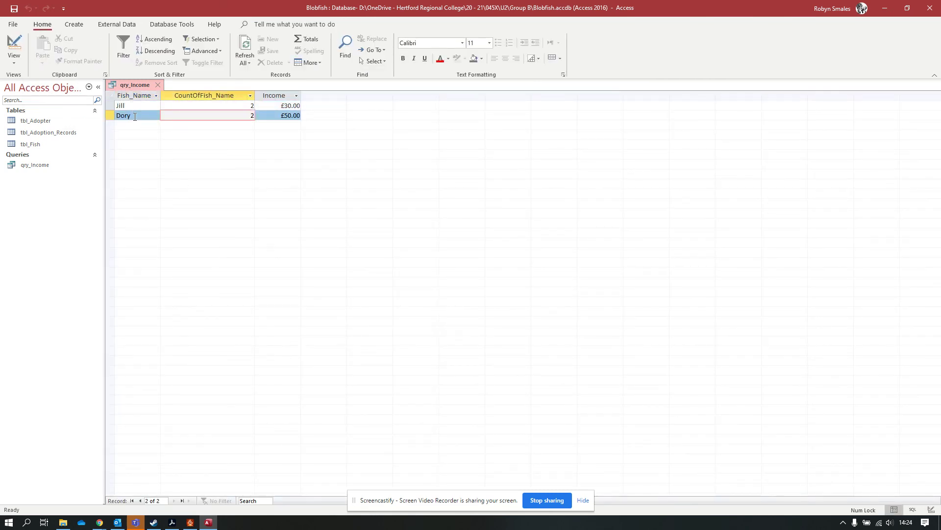
- Back in Design view, set the Fish_Name sort to Ascending again
{"action": "left_click", "coordinate": [14, 47]}
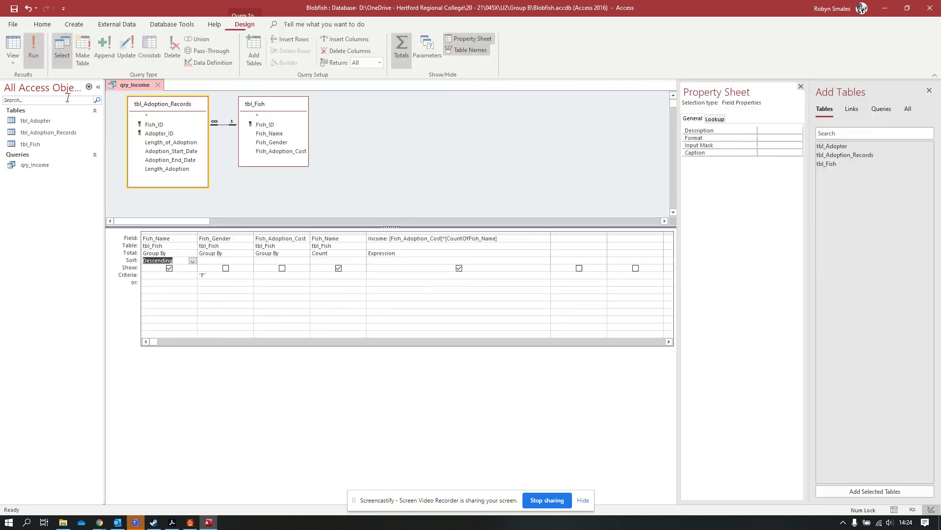
{"action": "left_click", "coordinate": [193, 260]}
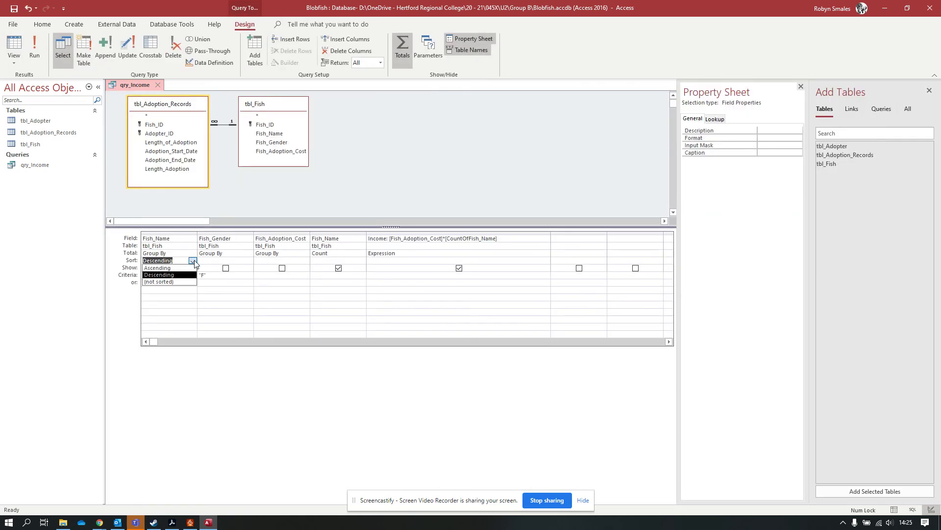
{"action": "left_click", "coordinate": [167, 268]}
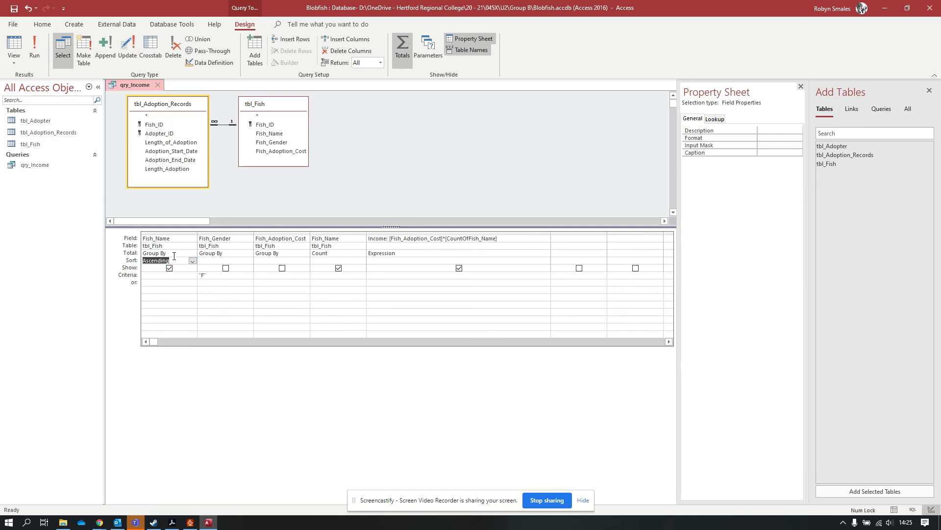
{"action": "left_click", "coordinate": [179, 262]}
- Select each grid column in turn: Fish_Name, Fish_Gender, Fish_Adoption_Cost, the count, and Income
{"action": "left_click", "coordinate": [158, 233]}
{"action": "left_click", "coordinate": [208, 235]}
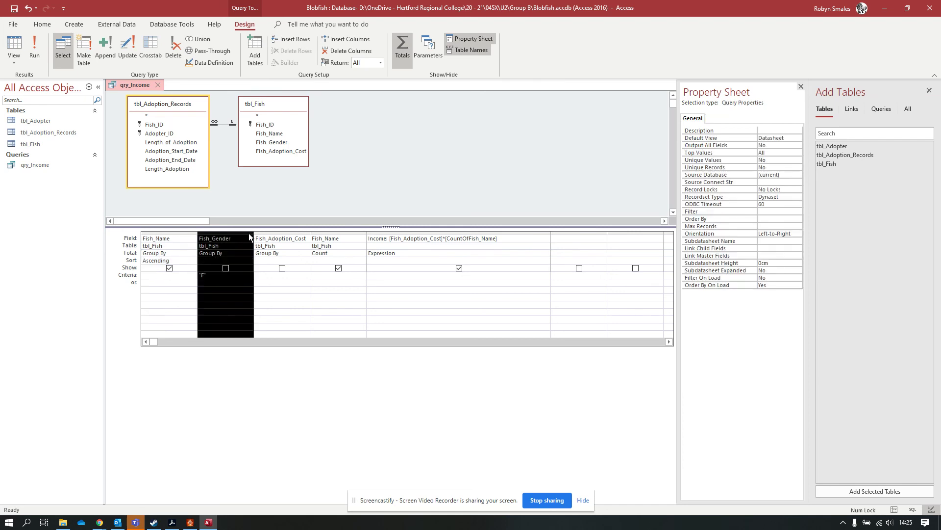
{"action": "left_click", "coordinate": [305, 238]}
{"action": "left_click", "coordinate": [273, 233]}
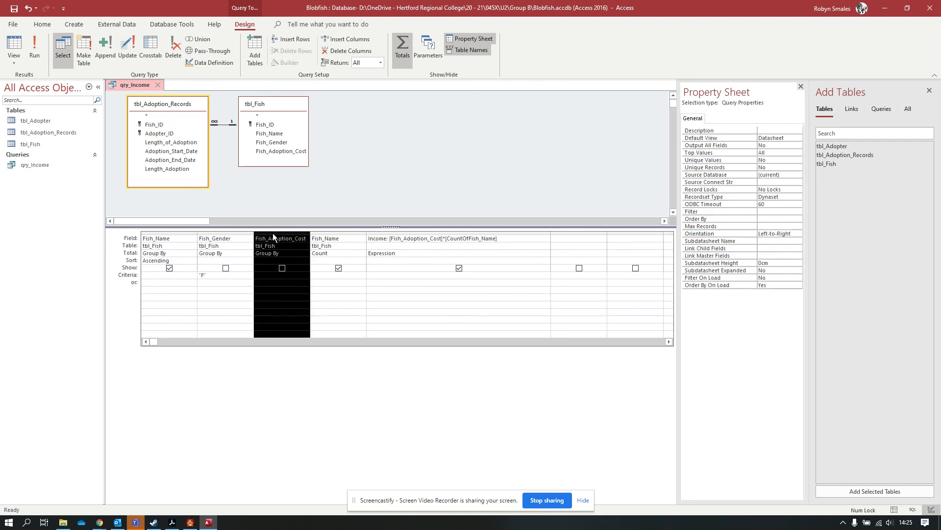
{"action": "left_click", "coordinate": [338, 234]}
{"action": "left_click", "coordinate": [393, 233]}
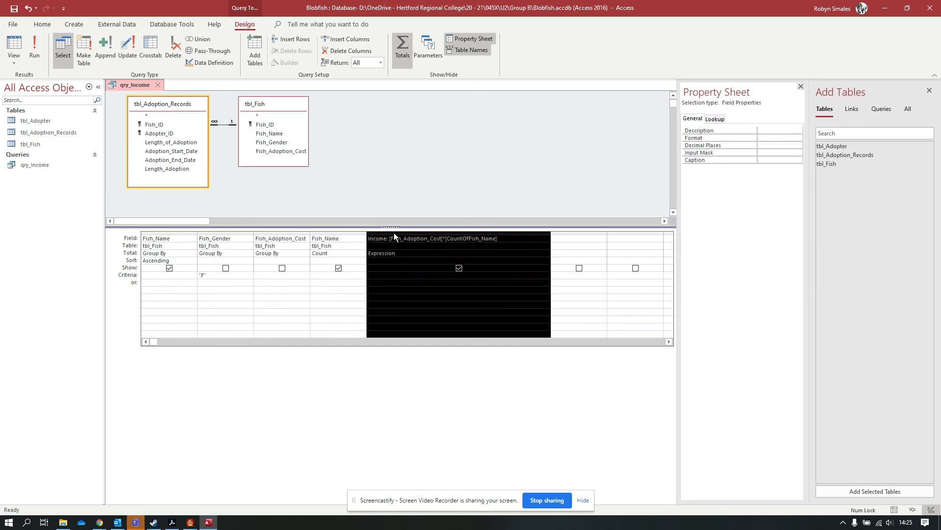